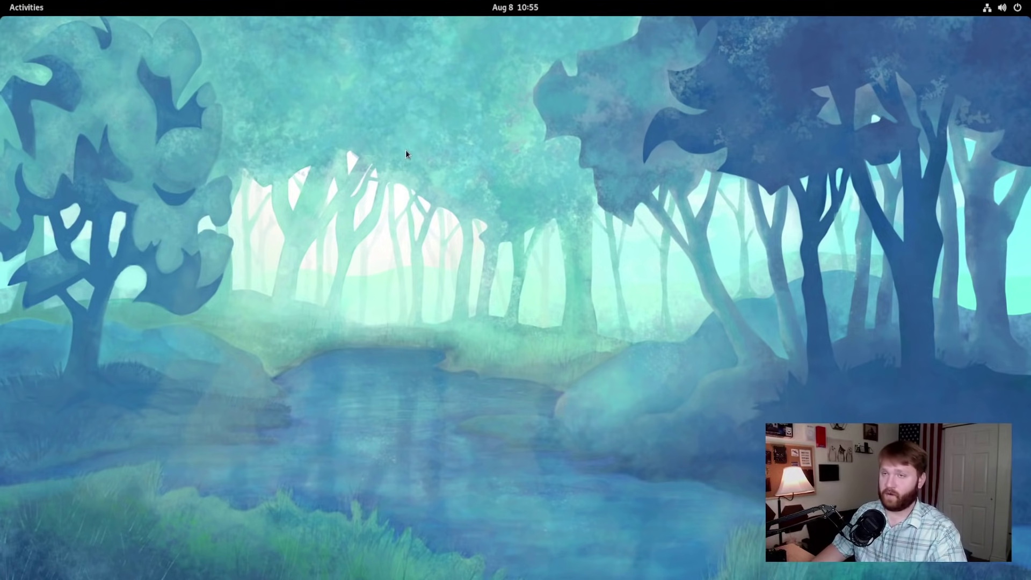
# - Launch Terminal by searching 'term' in the Activities overview
pyautogui.click(21, 9)
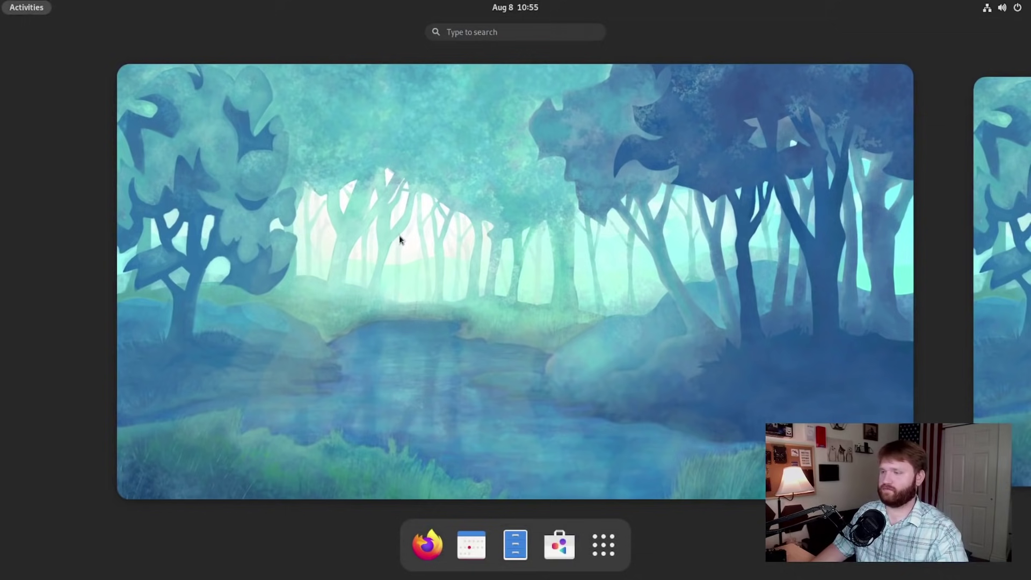
pyautogui.write('term')
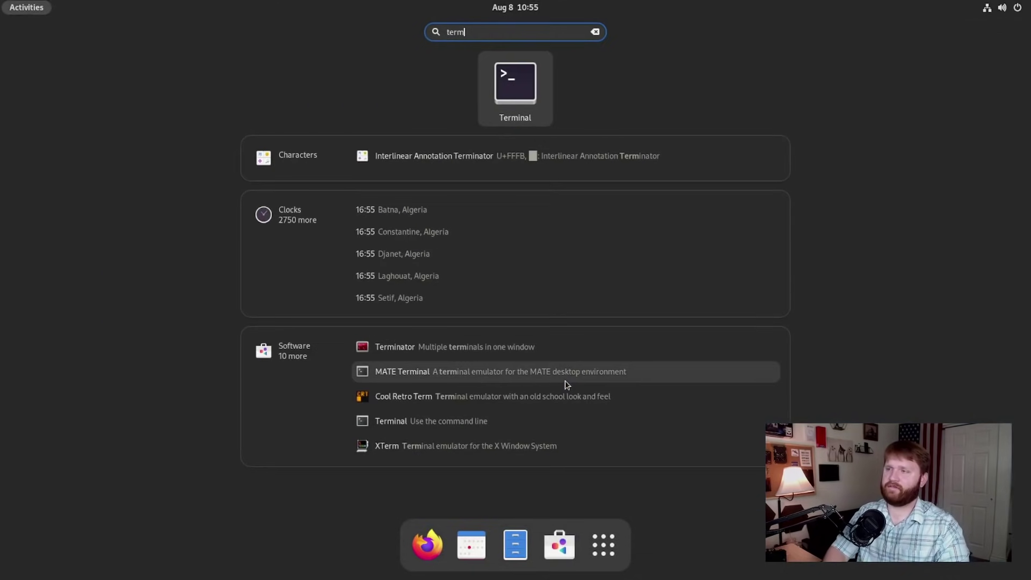
pyautogui.press('Return')
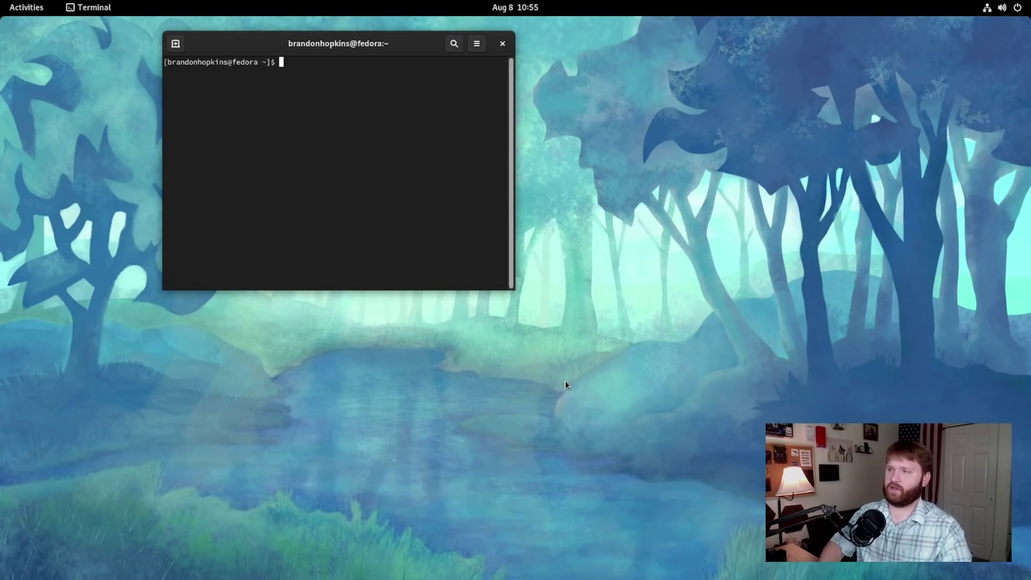
# - Move the Terminal window toward the upper left and enlarge its text
pyautogui.moveTo(404, 49); pyautogui.dragTo(330, 90)
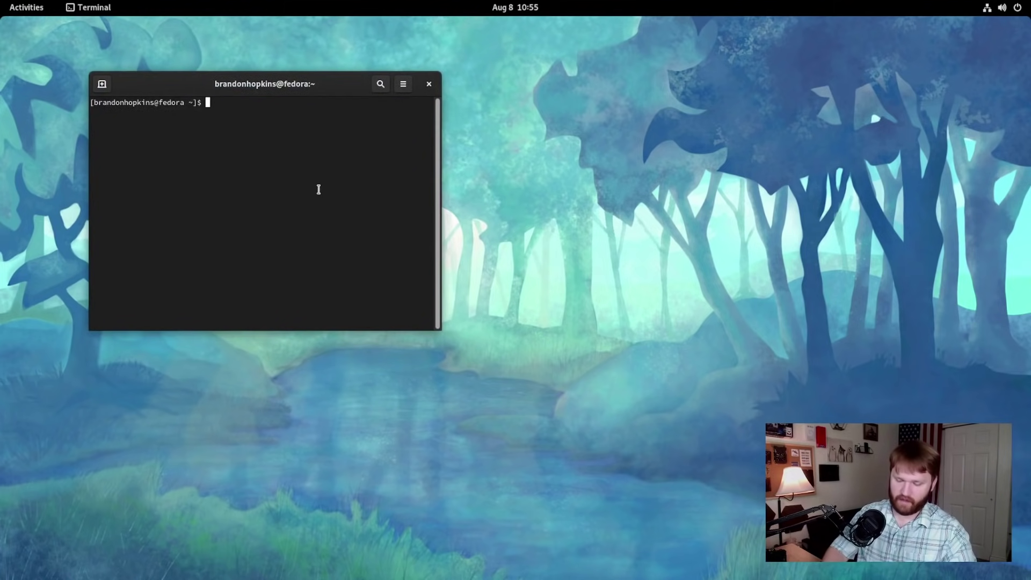
pyautogui.hotkey('ctrl', '+')
pyautogui.hotkey('ctrl', '+')
pyautogui.hotkey('ctrl', '+')
pyautogui.hotkey('ctrl', '+')
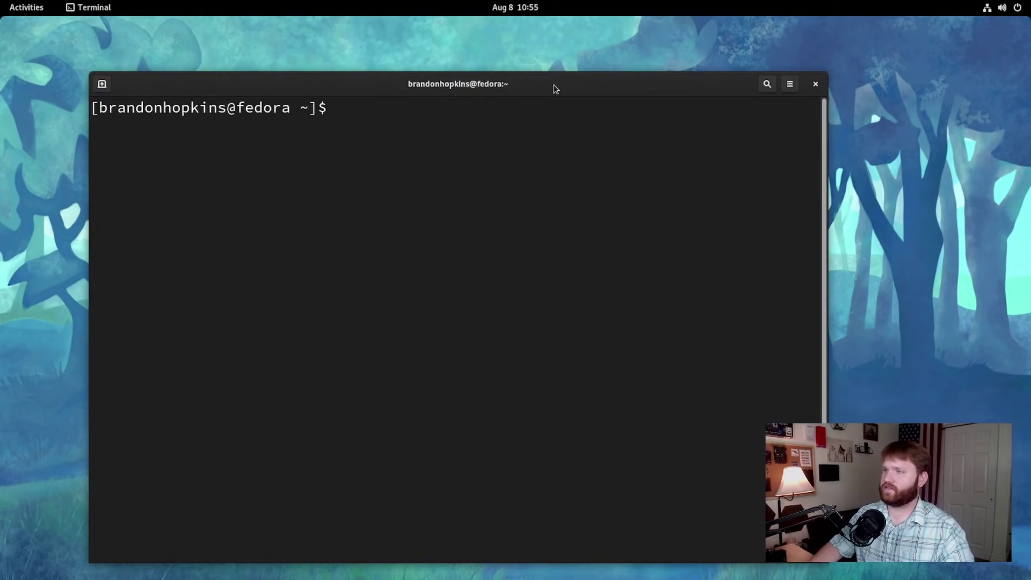
pyautogui.moveTo(553, 85); pyautogui.dragTo(483, 63)
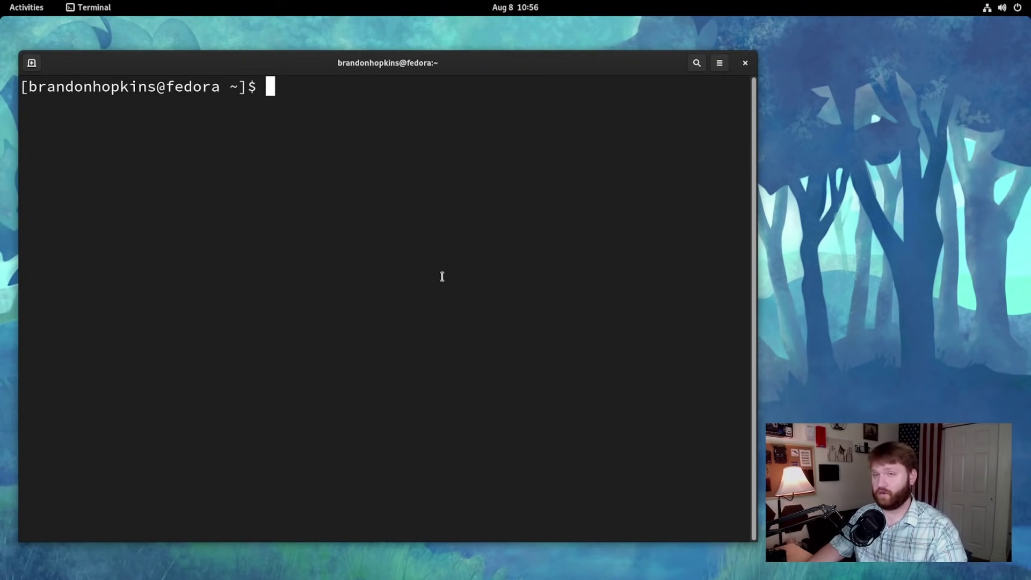
pyautogui.moveTo(451, 64); pyautogui.dragTo(442, 61)
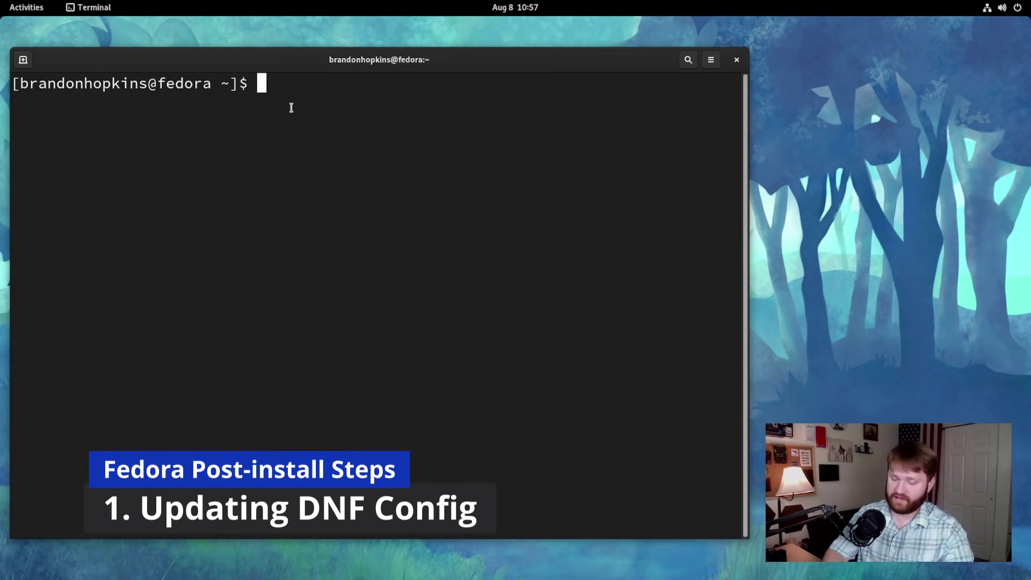
# - Open /etc/dnf/dnf.conf in nano with sudo, then narrow the window and shift it right
pyautogui.write('s')
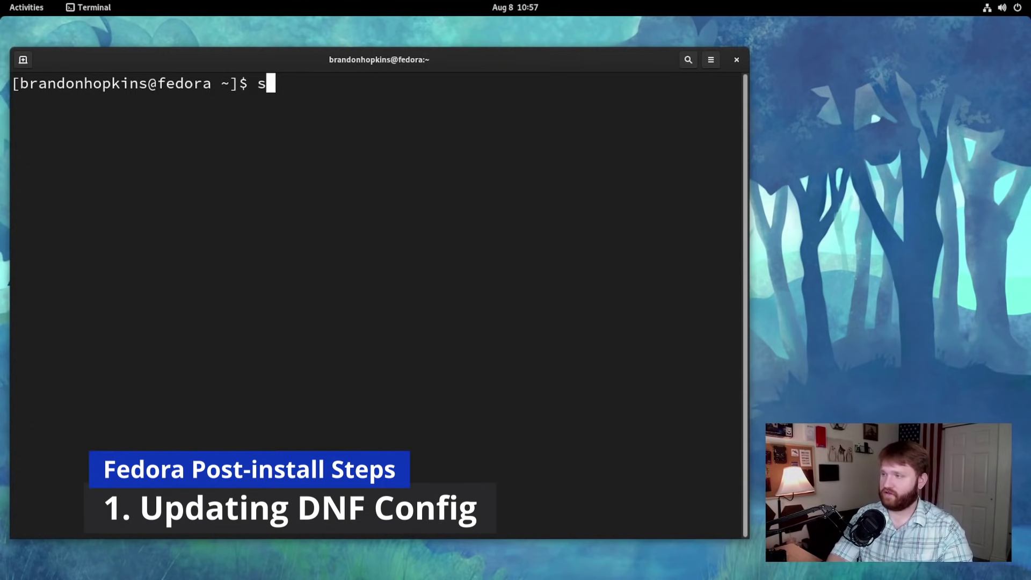
pyautogui.write('udo nano ')
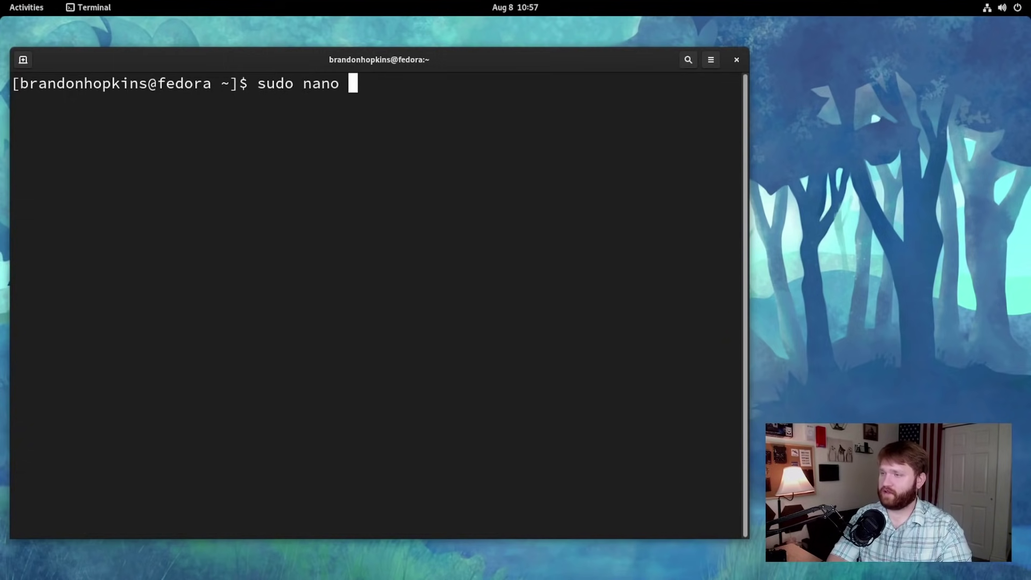
pyautogui.write('/etc/dn')
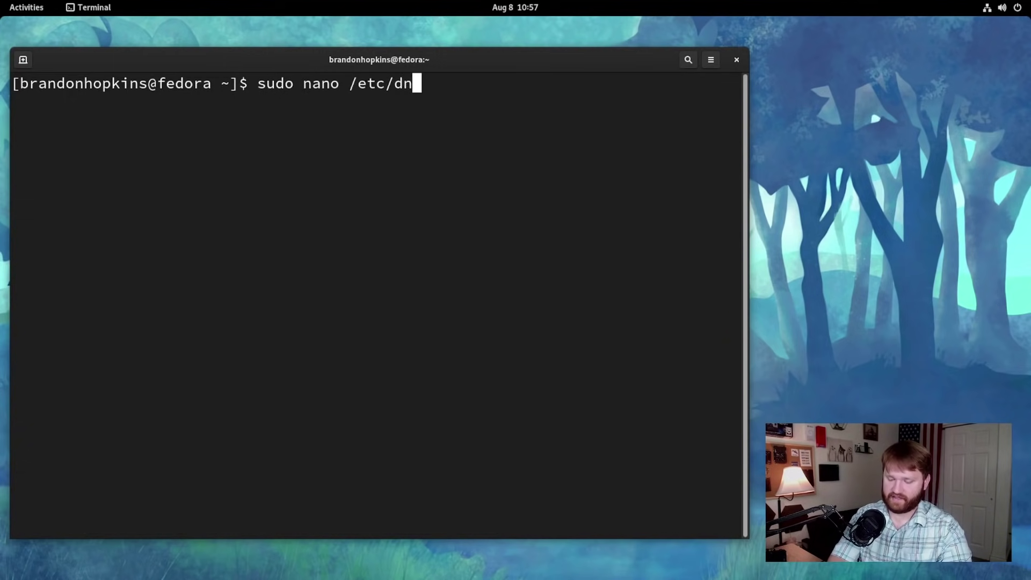
pyautogui.write('f/dnf.conf')
pyautogui.press('Return')
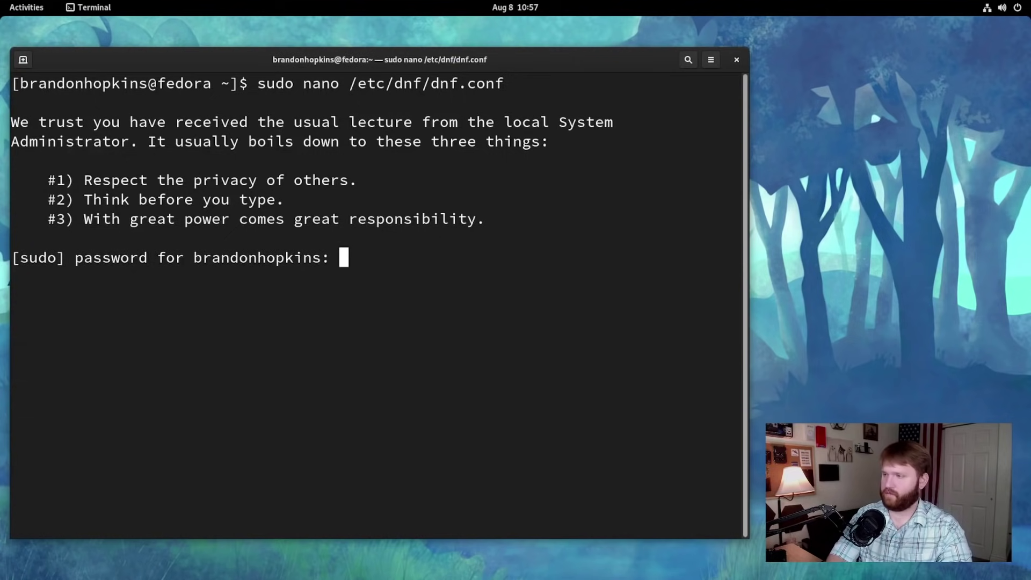
pyautogui.press('Return')
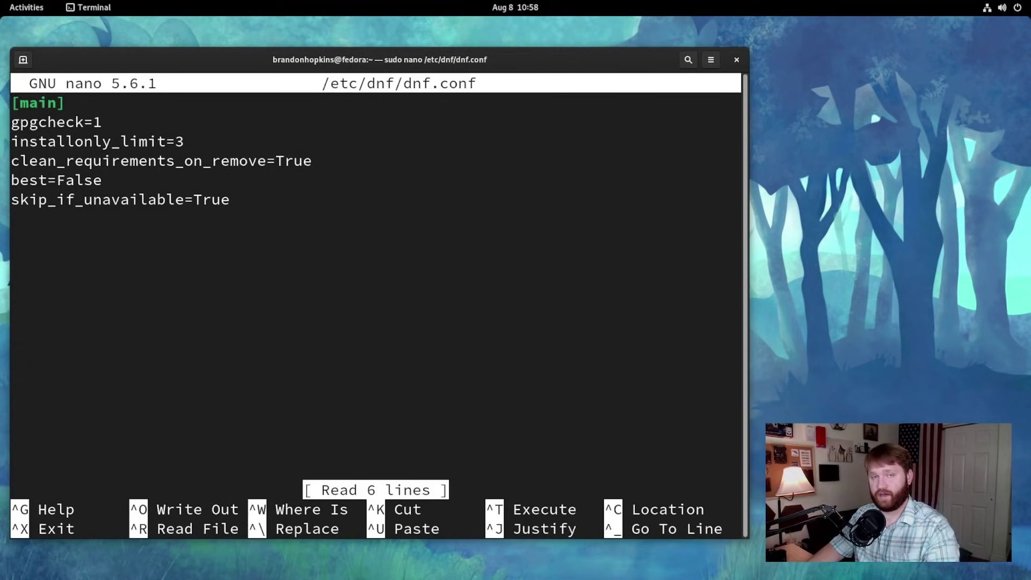
pyautogui.moveTo(749, 134); pyautogui.dragTo(714, 135)
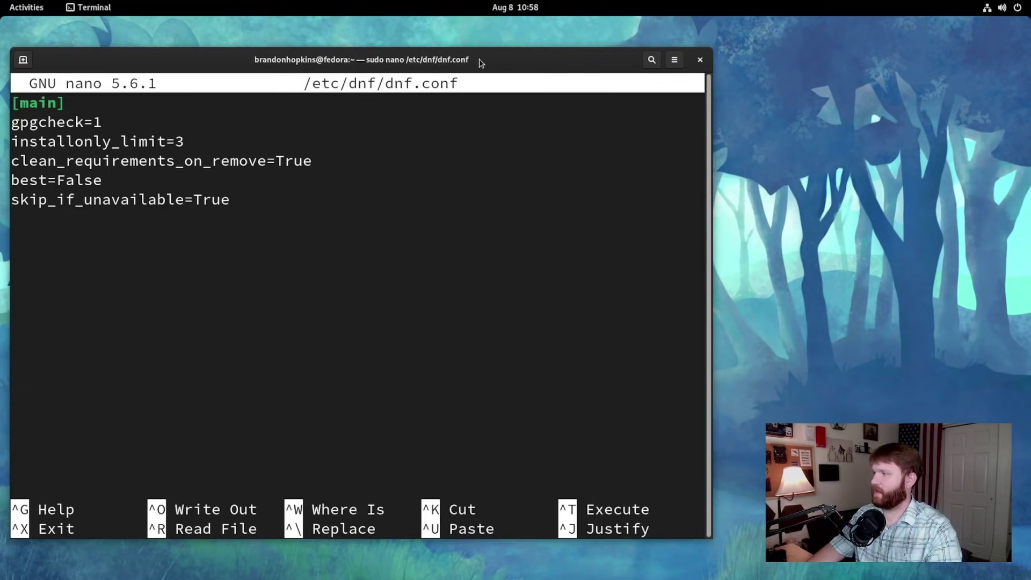
pyautogui.moveTo(475, 60); pyautogui.dragTo(488, 58)
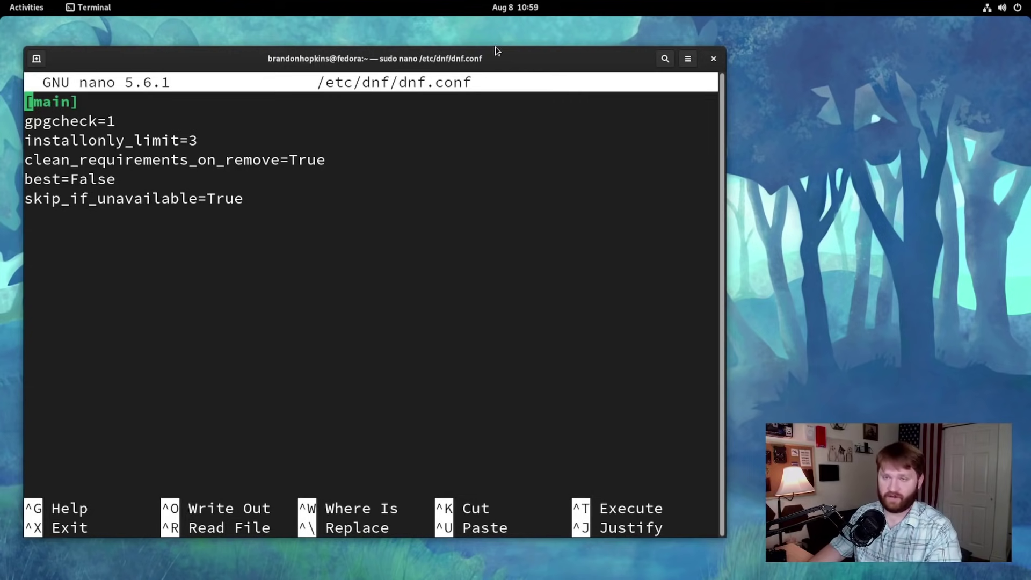
# - Append fastestmirror=True, max_parallel_downloads=10 and defaultyes=True to dnf.conf and write the file
pyautogui.press('Down')
pyautogui.press('Down')
pyautogui.press('Down')
pyautogui.press('Down')
pyautogui.press('Down')
pyautogui.press('Down')
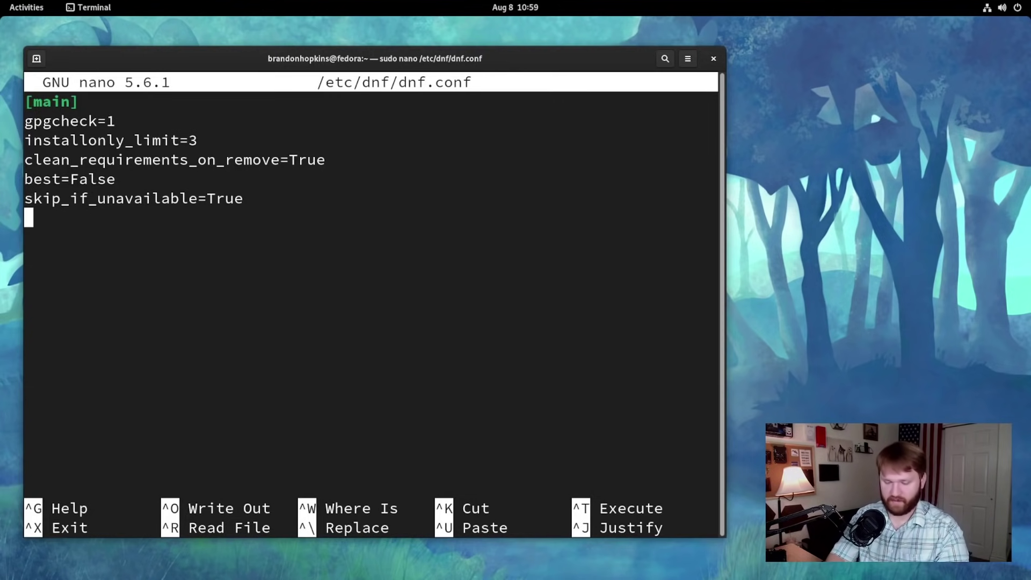
pyautogui.write('fastestmirro')
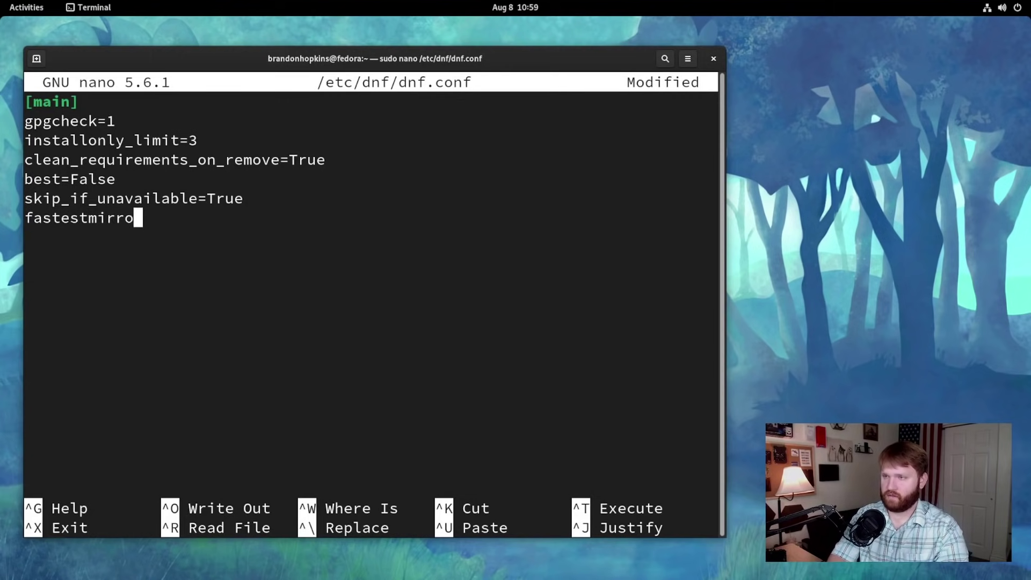
pyautogui.write('r=True')
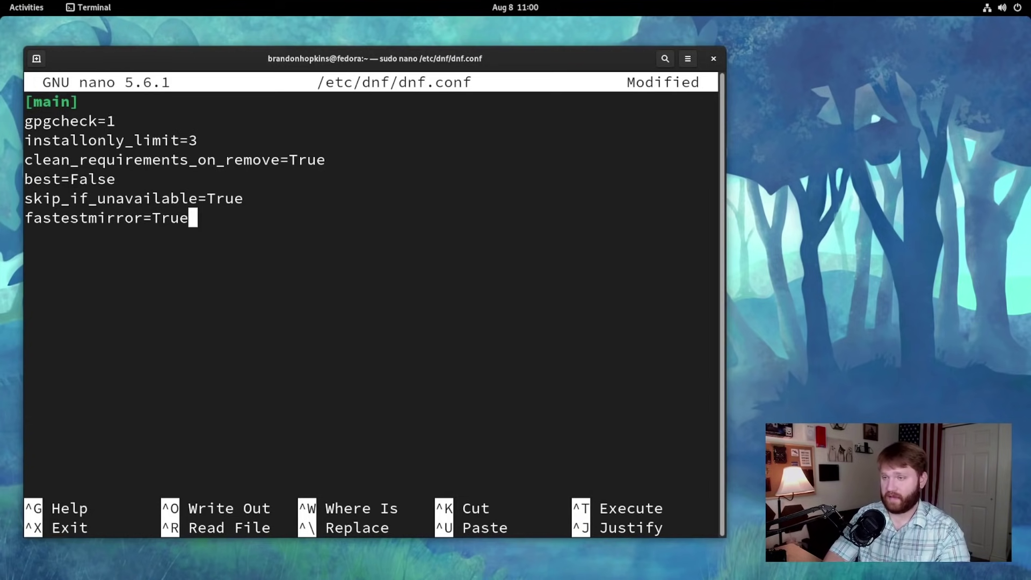
pyautogui.press('Return')
pyautogui.write('max_parallel_downloa')
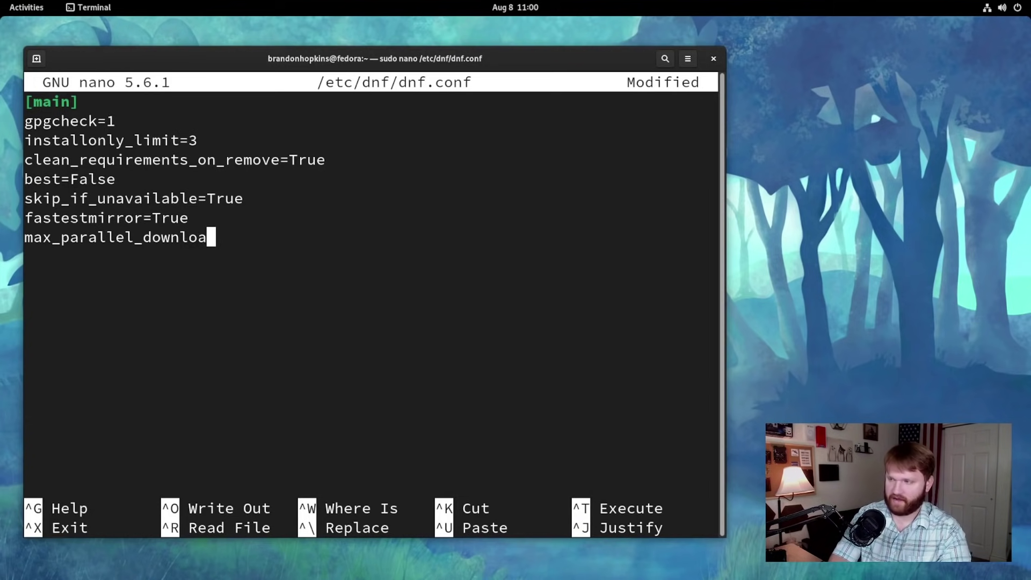
pyautogui.write('ds=')
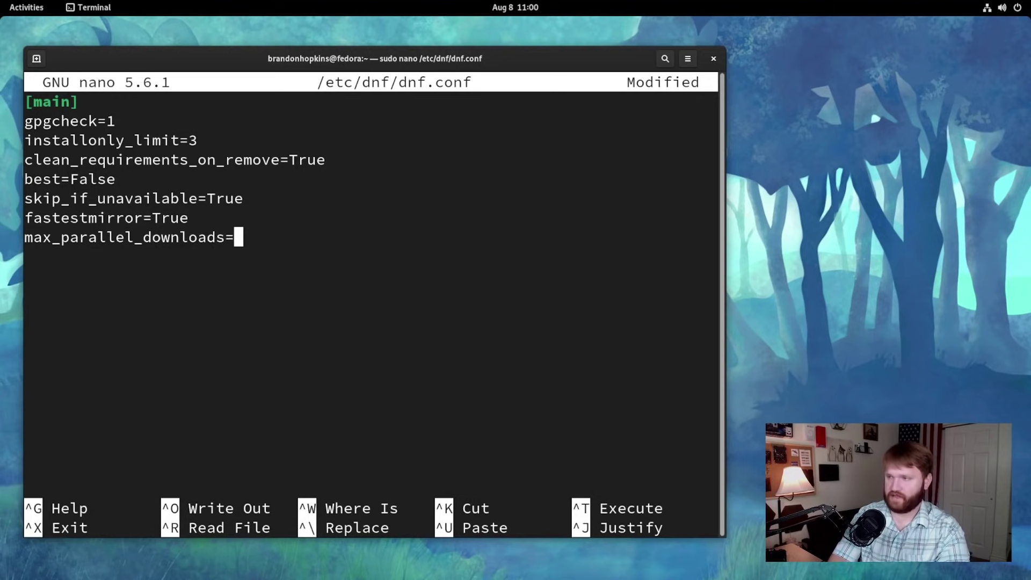
pyautogui.write('10')
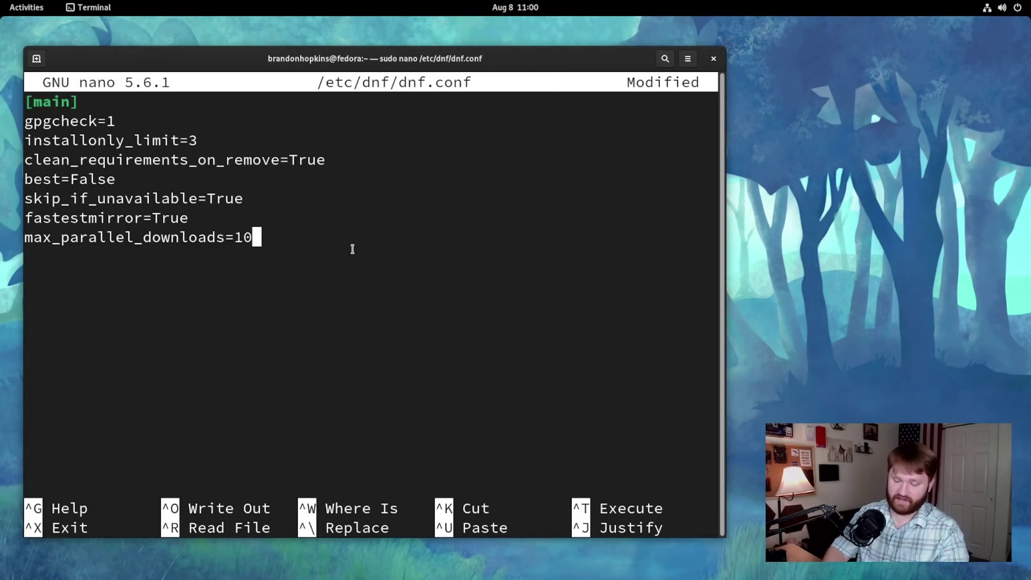
pyautogui.press('Return')
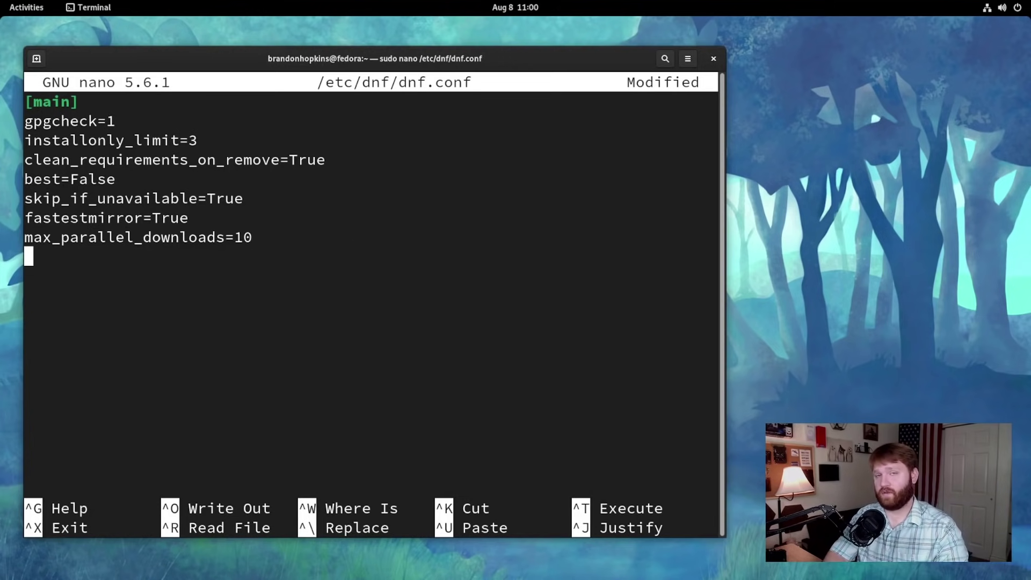
pyautogui.write('defaultyes=')
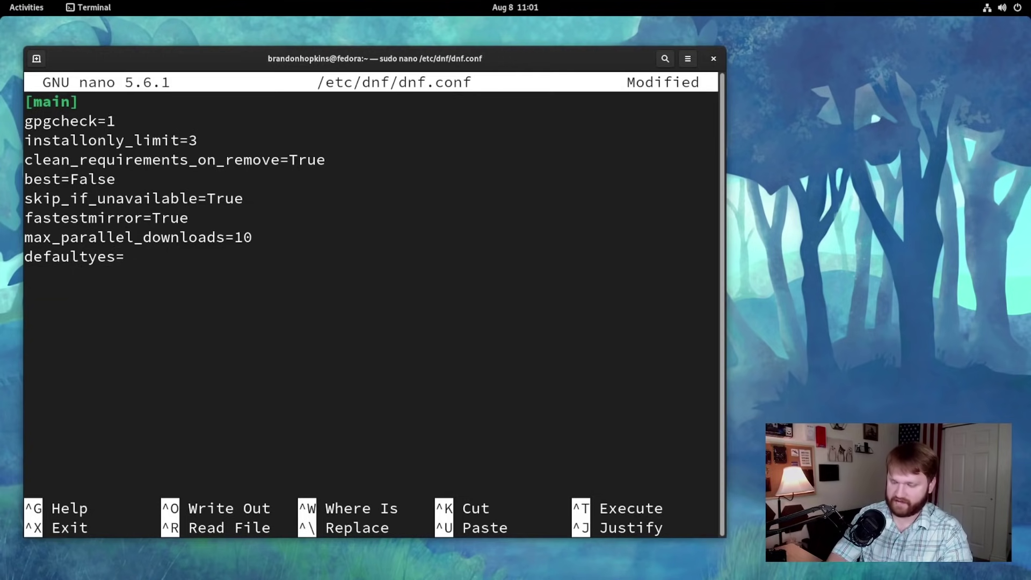
pyautogui.write('Tru')
pyautogui.press('BackSpace')
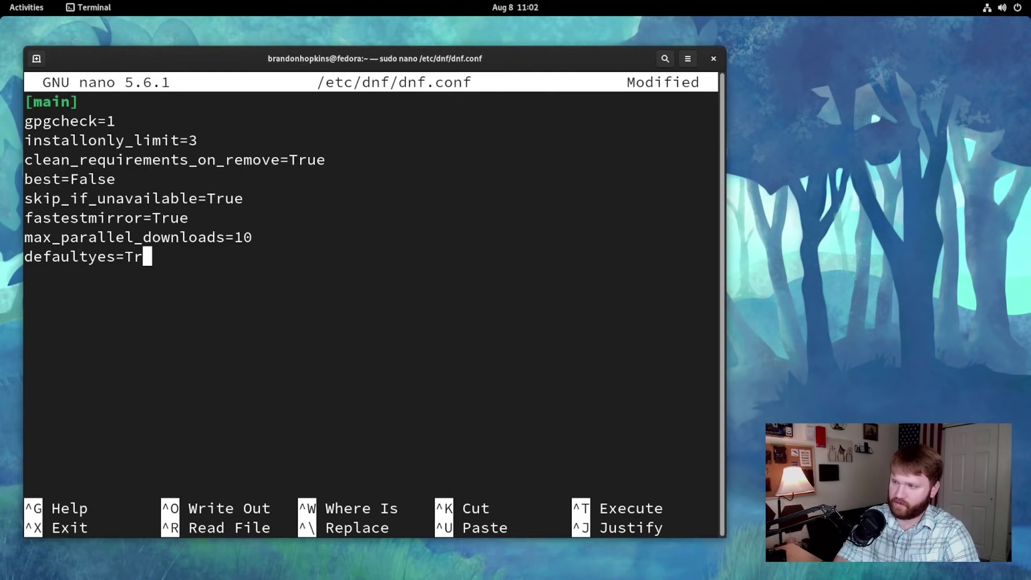
pyautogui.write('ue')
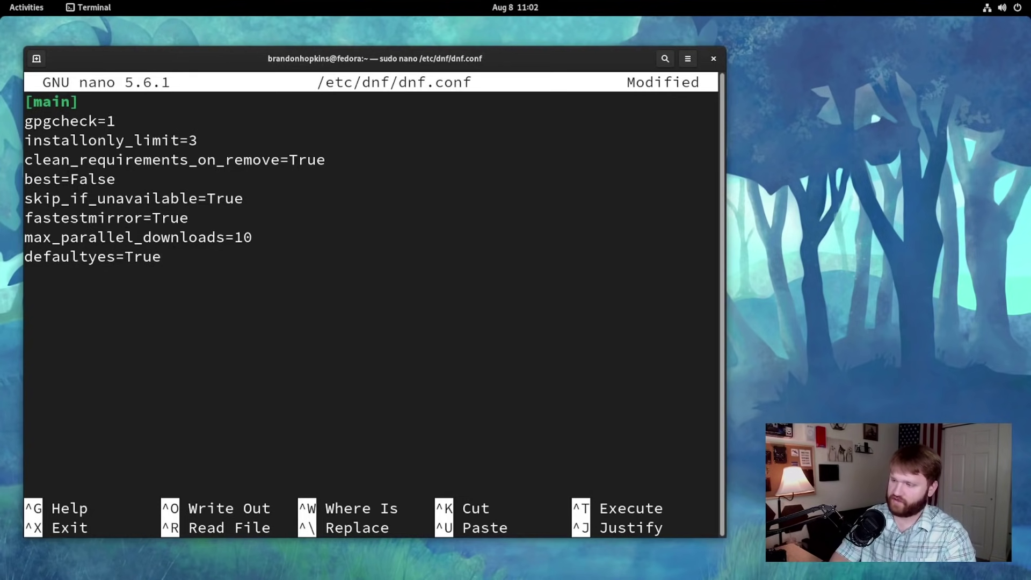
pyautogui.hotkey('ctrl', 'o')
pyautogui.press('Return')
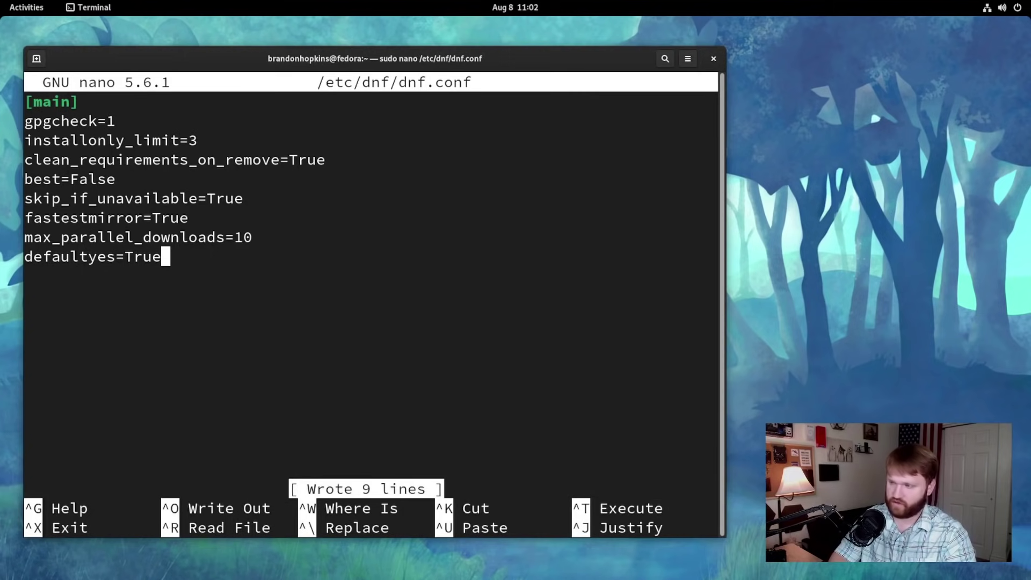
# - Exit nano and run sudo dnf update to reach the 733-upgrade confirmation prompt
pyautogui.hotkey('ctrl', 'x')
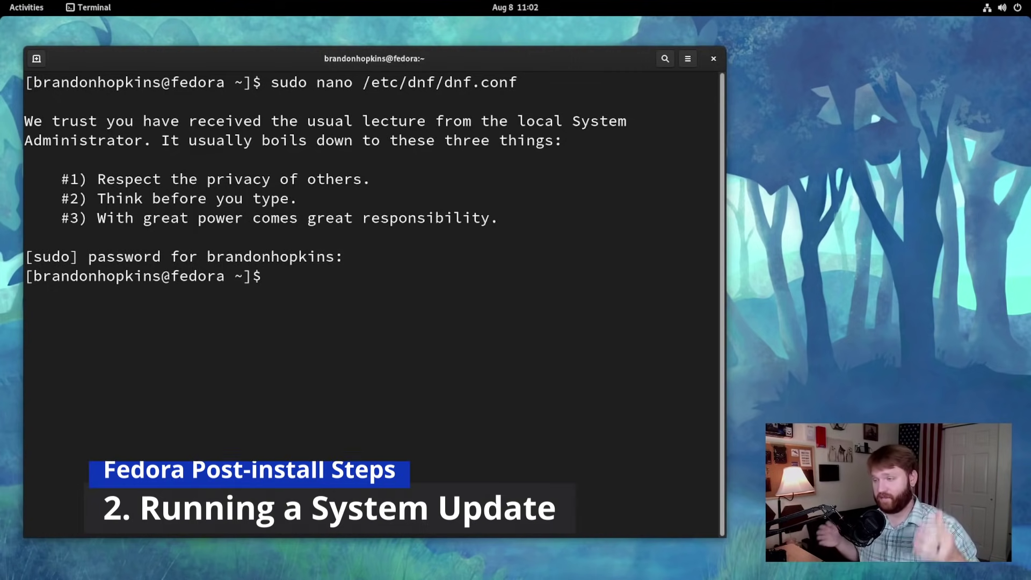
pyautogui.write('sudo')
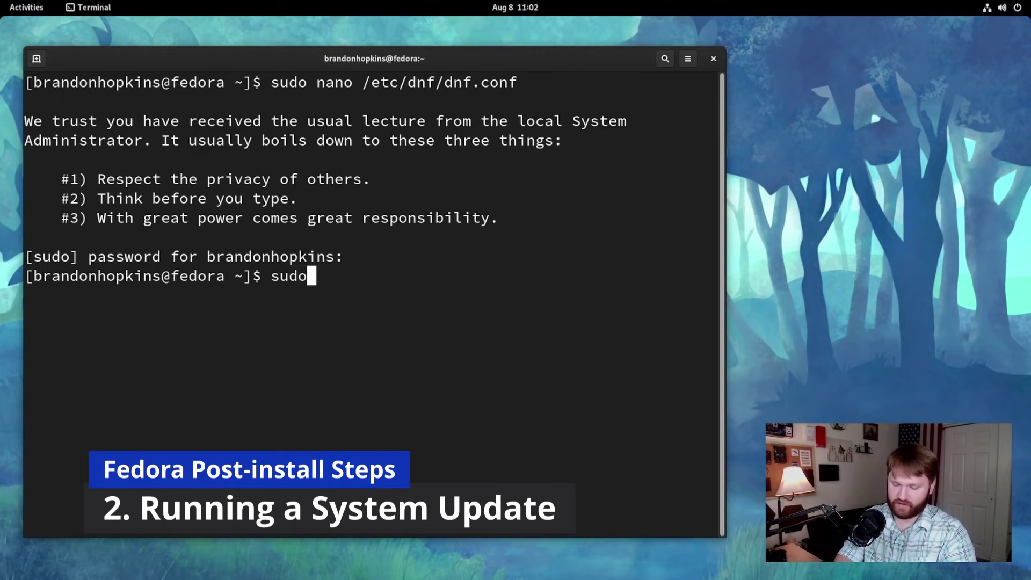
pyautogui.write(' dnf update')
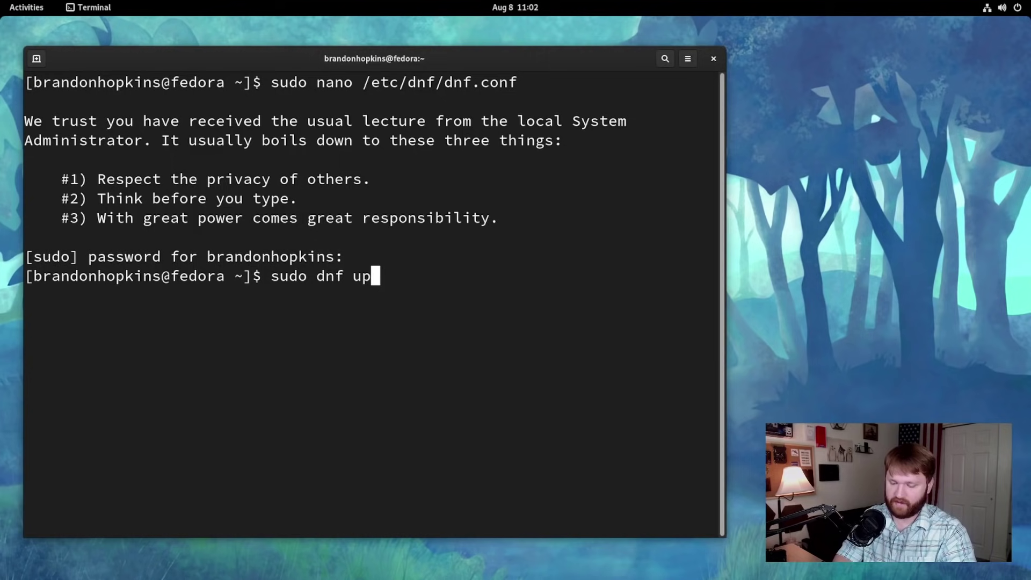
pyautogui.press('Return')
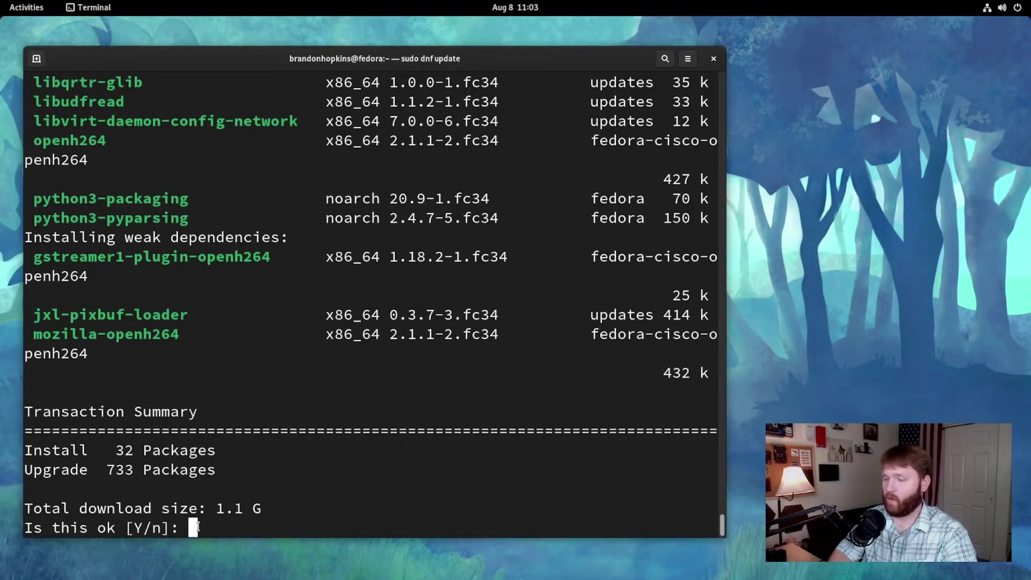
# - Accept the dnf update transaction and let all packages install until Complete
pyautogui.press('Return')
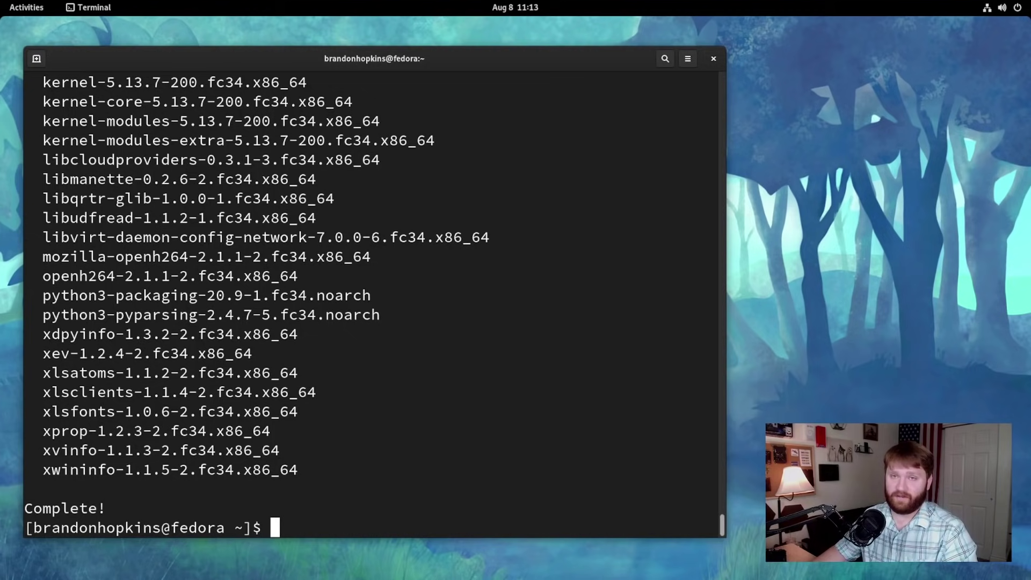
# - Switch to the workspace with the Fedora Docs page in Firefox
pyautogui.click(21, 10)
pyautogui.press('super+Page_Down')
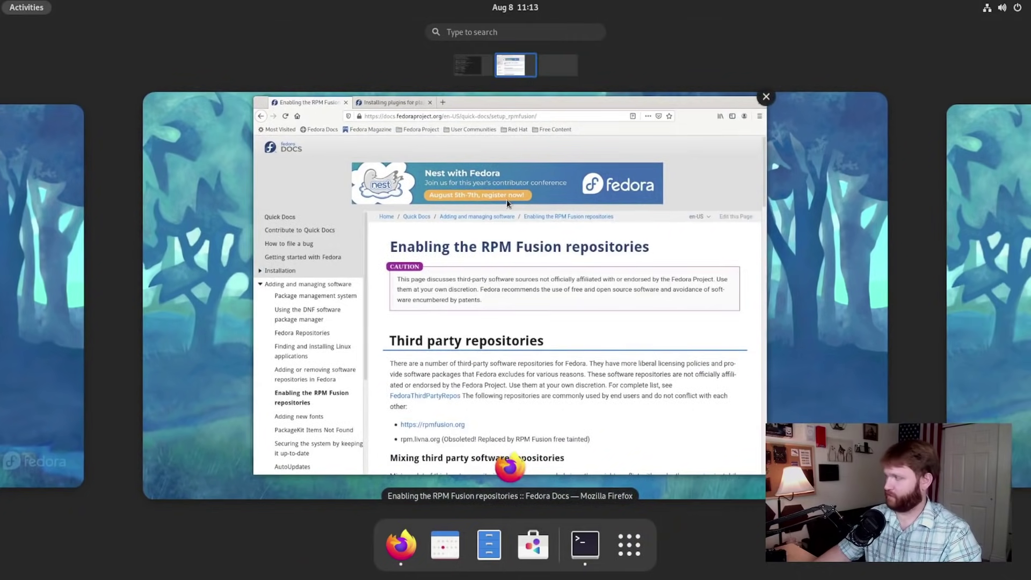
pyautogui.click(507, 200)
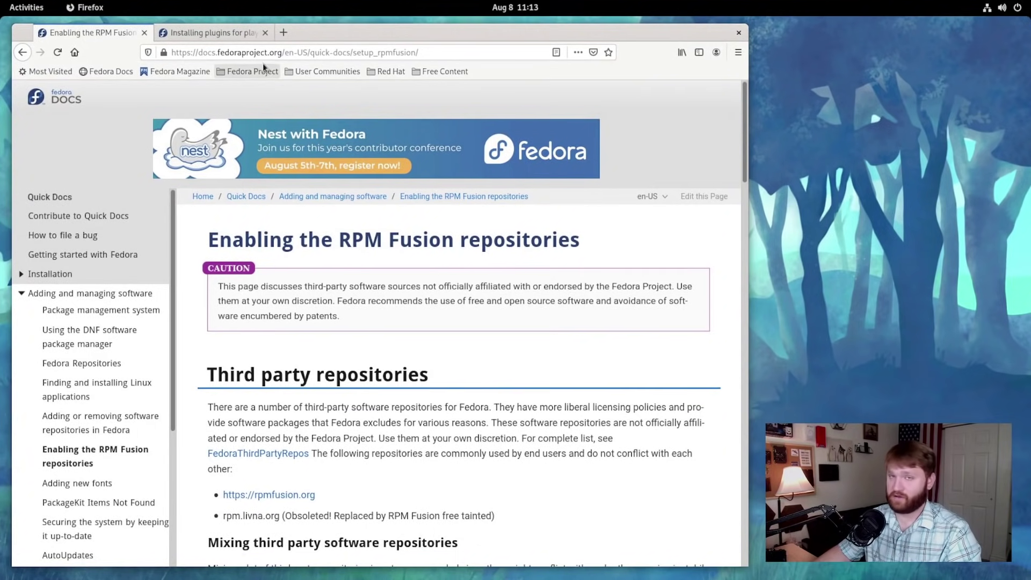
# - Scroll to the command-line procedure and select the RPM Fusion Free dnf install command
pyautogui.scroll(-1, 330, 244)
pyautogui.scroll(-5, 330, 243)
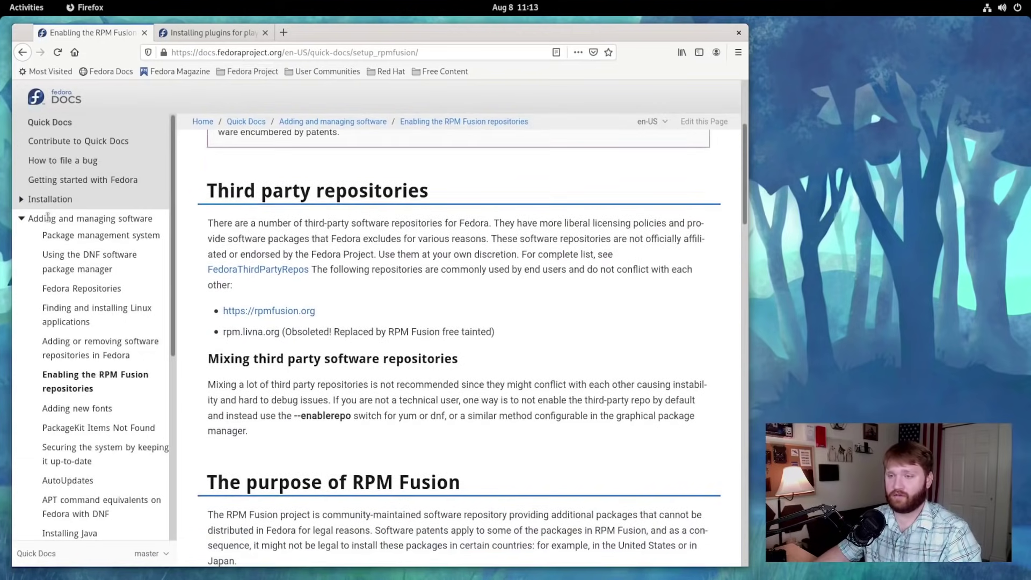
pyautogui.scroll(-5, 116, 444)
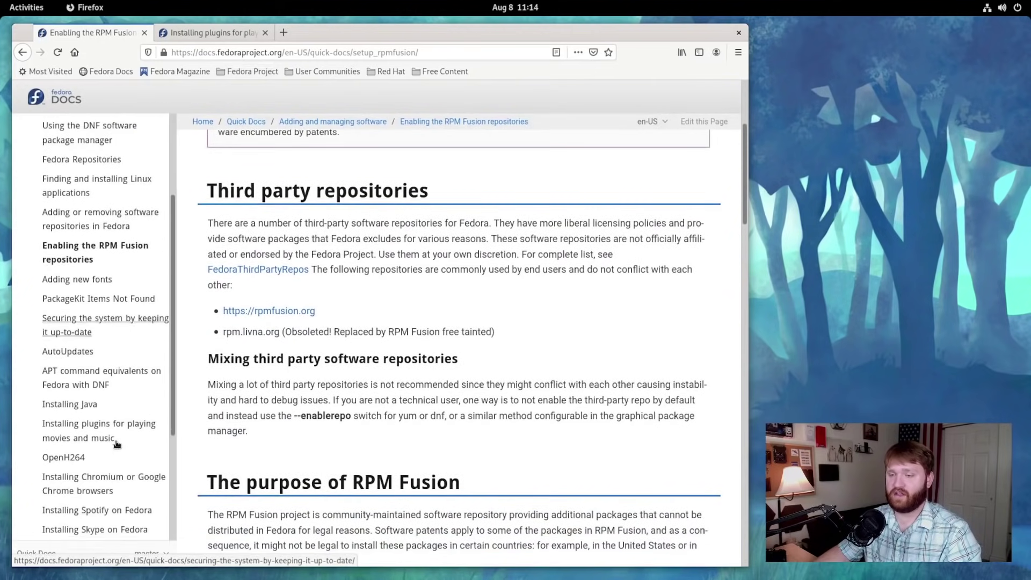
pyautogui.scroll(4, 99, 289)
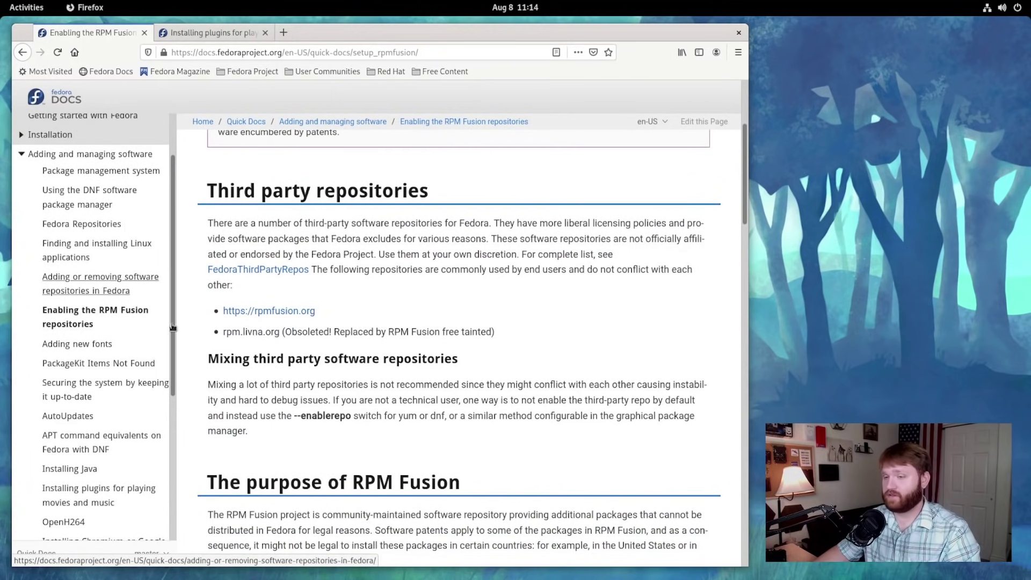
pyautogui.scroll(2, 402, 337)
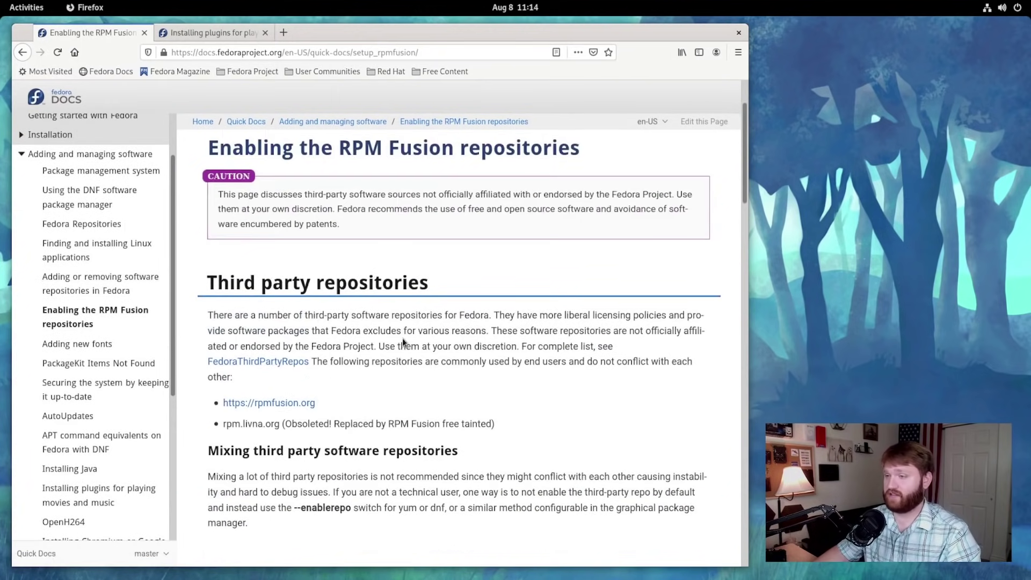
pyautogui.scroll(-12, 403, 342)
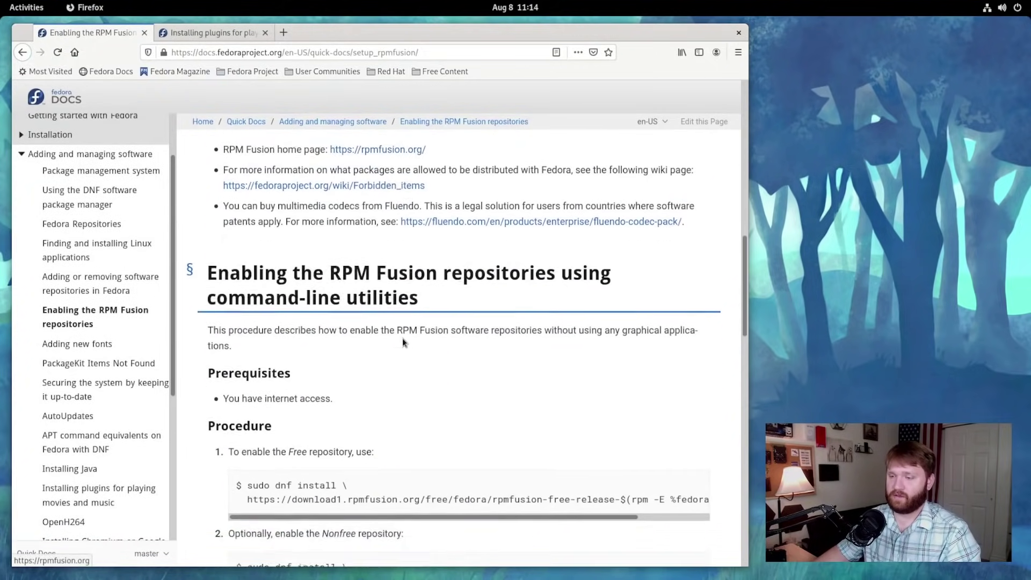
pyautogui.scroll(-4, 402, 342)
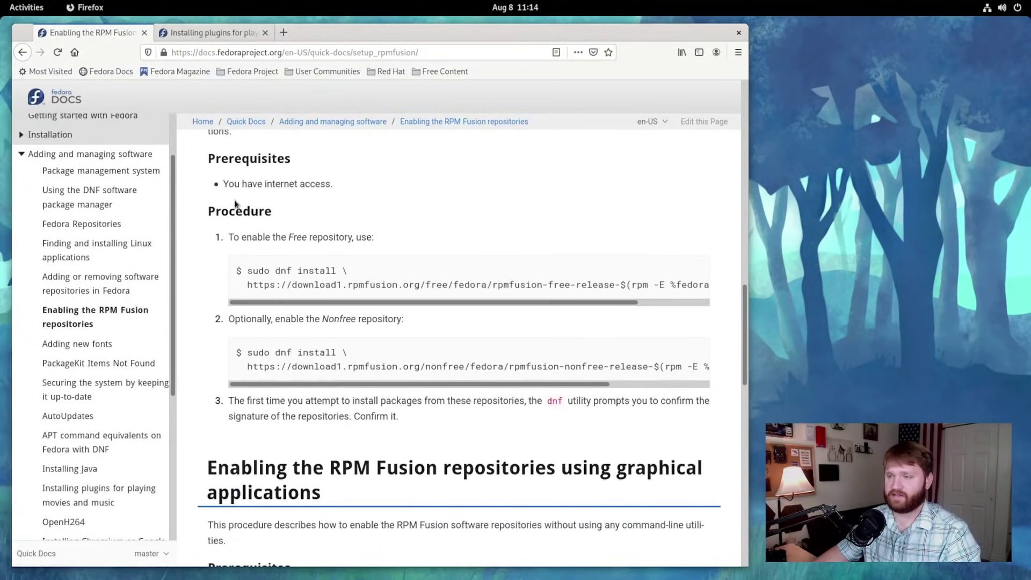
pyautogui.scroll(4, 235, 204)
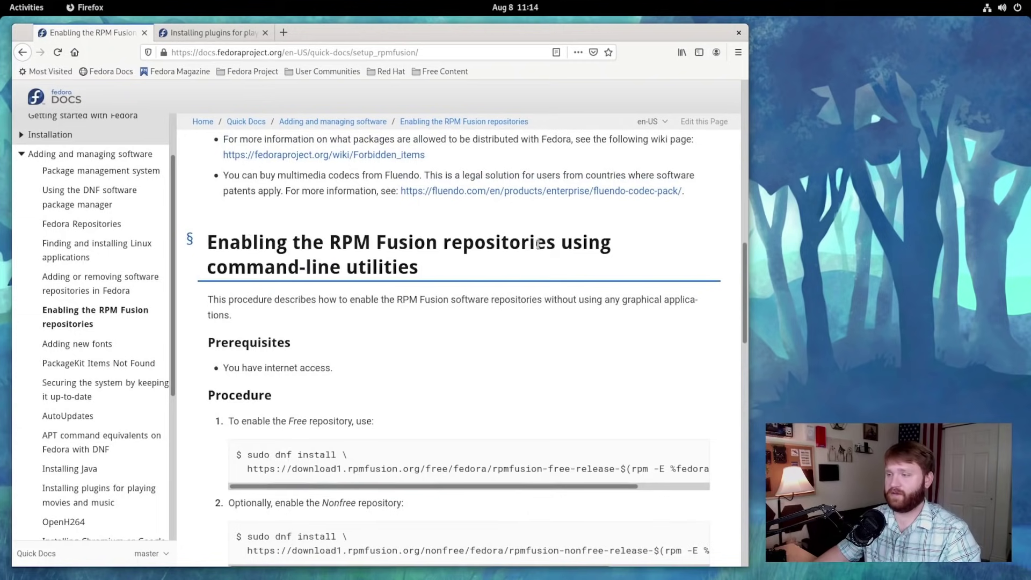
pyautogui.scroll(-4, 369, 272)
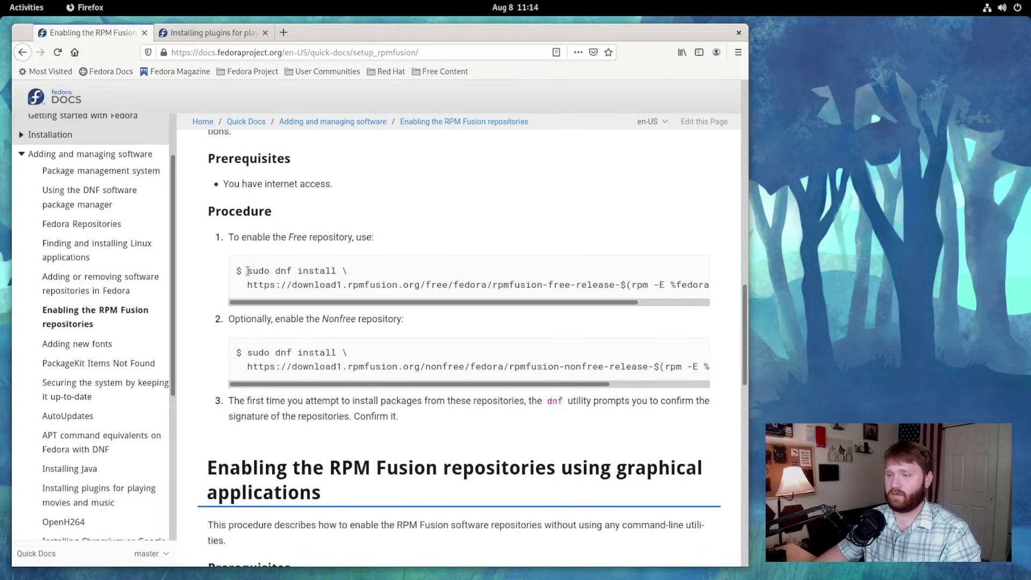
pyautogui.moveTo(247, 270); pyautogui.dragTo(709, 284)
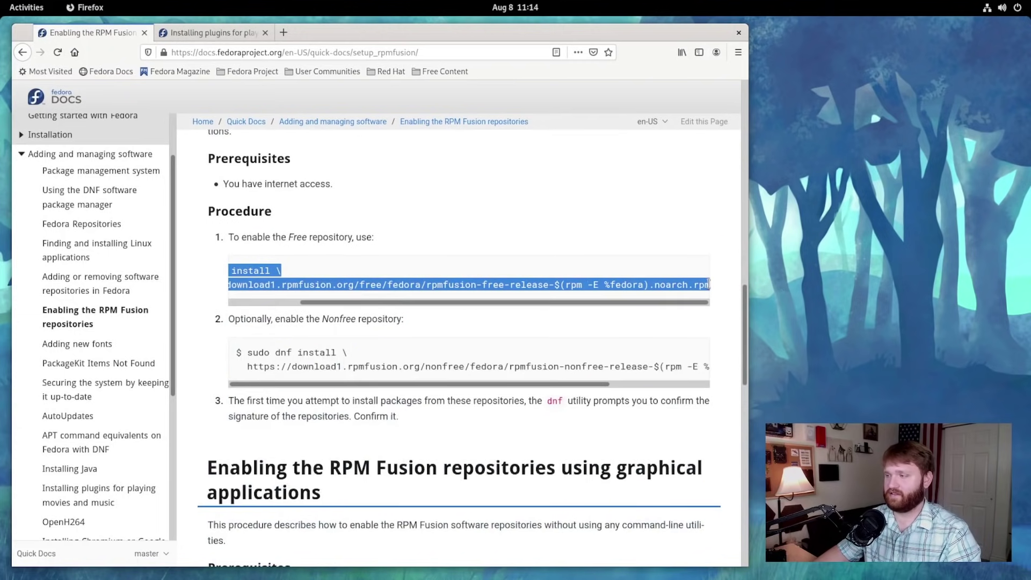
# - Copy the Free repository install command and bring the Terminal window to the front
pyautogui.rightClick(708, 285)
pyautogui.click(719, 293)
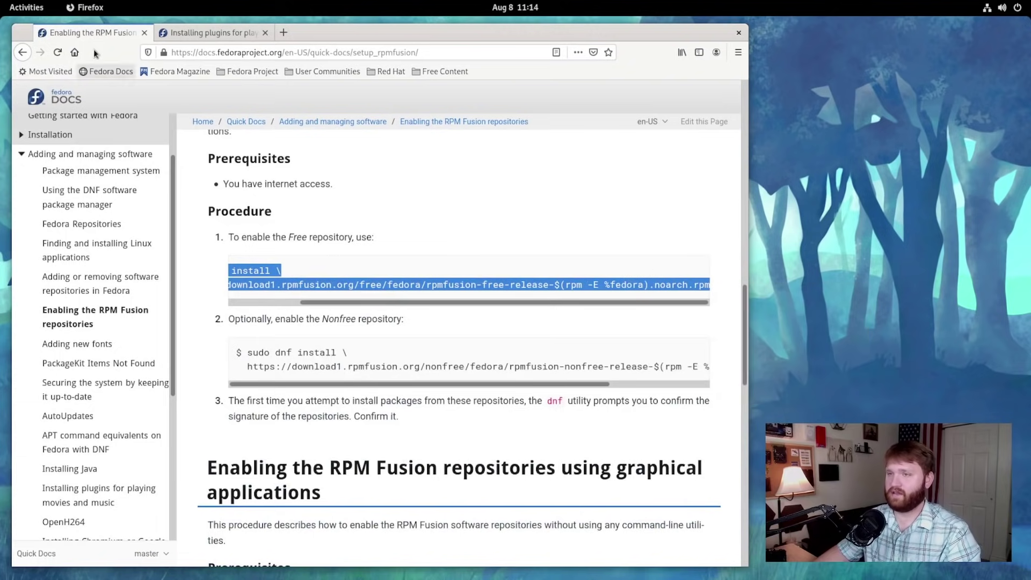
pyautogui.click(30, 6)
pyautogui.click(21, 256)
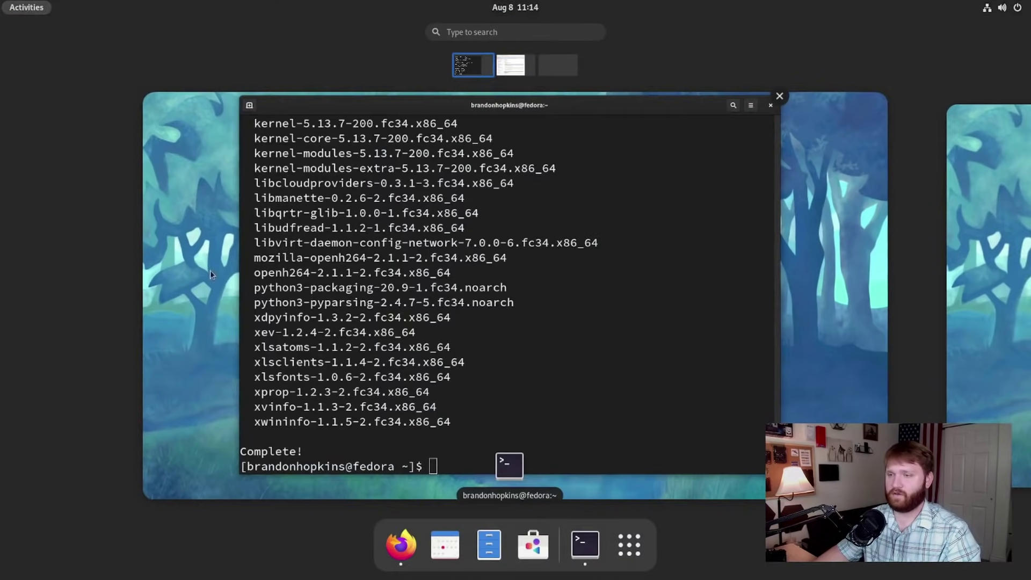
pyautogui.click(471, 298)
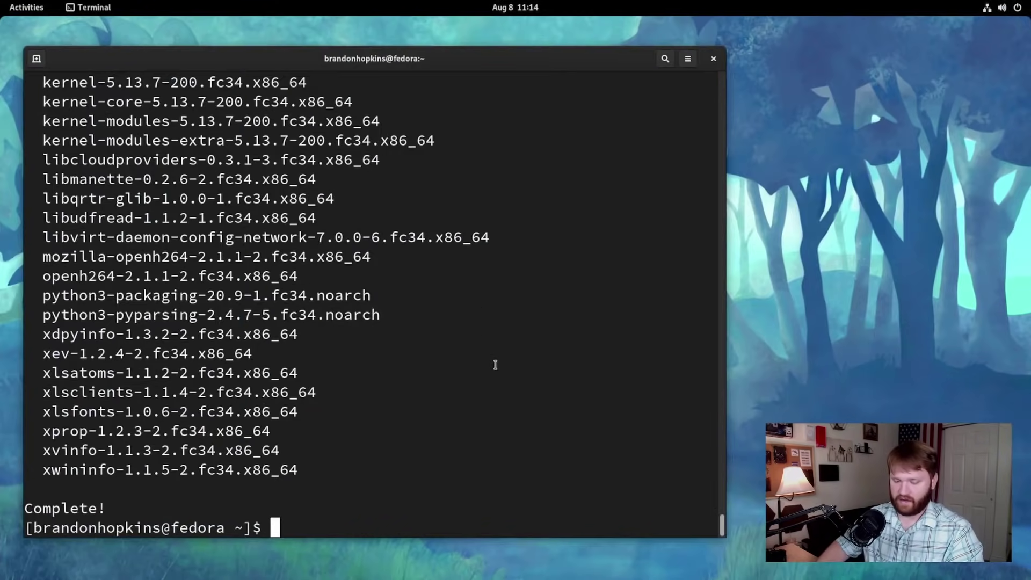
# - Paste and run the command, entering the password and confirming the rpmfusion-free-release install
pyautogui.hotkey('ctrl', 'shift', 'v')
pyautogui.press('Return')
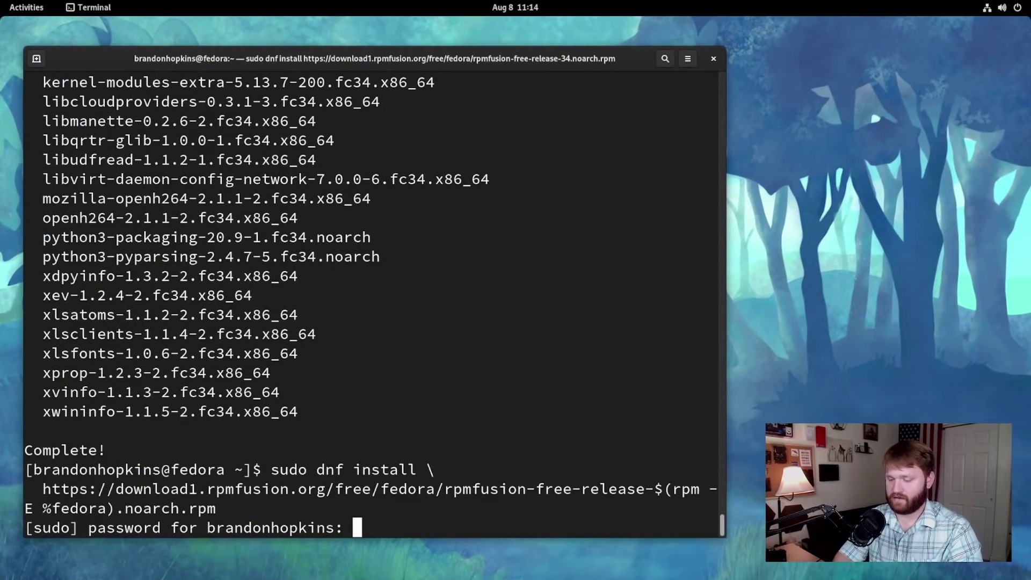
pyautogui.press('Return')
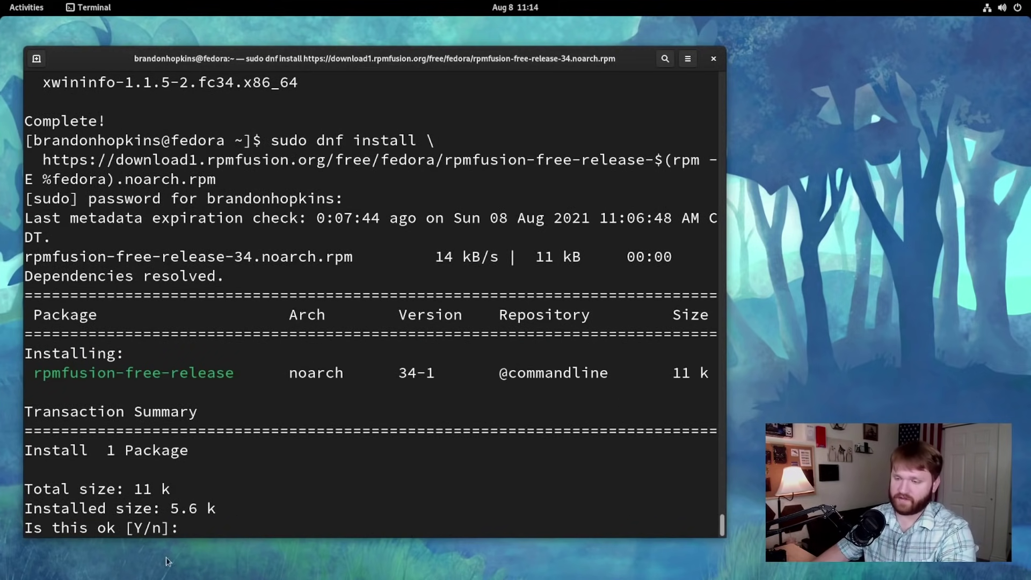
pyautogui.press('Return')
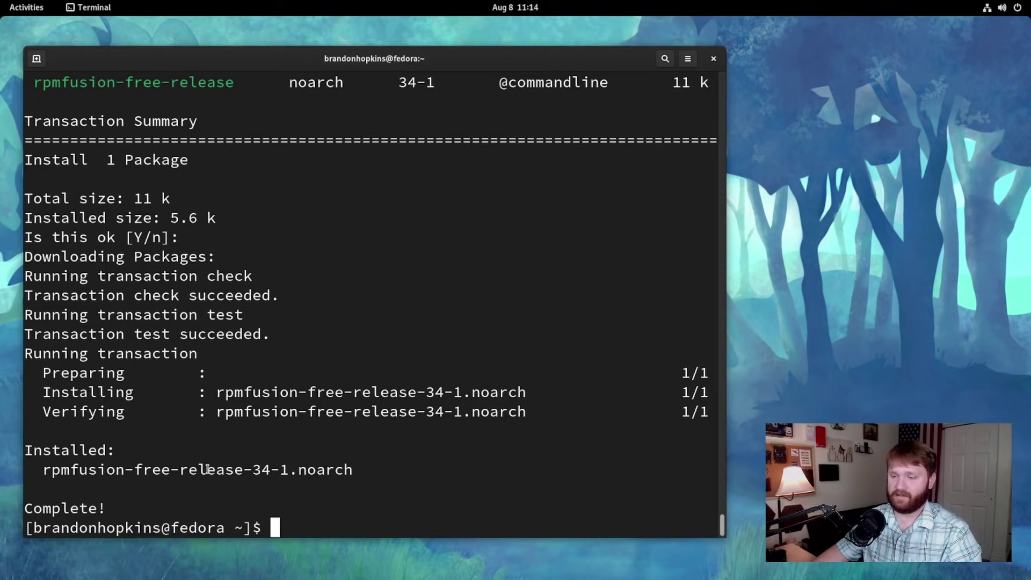
pyautogui.click(25, 11)
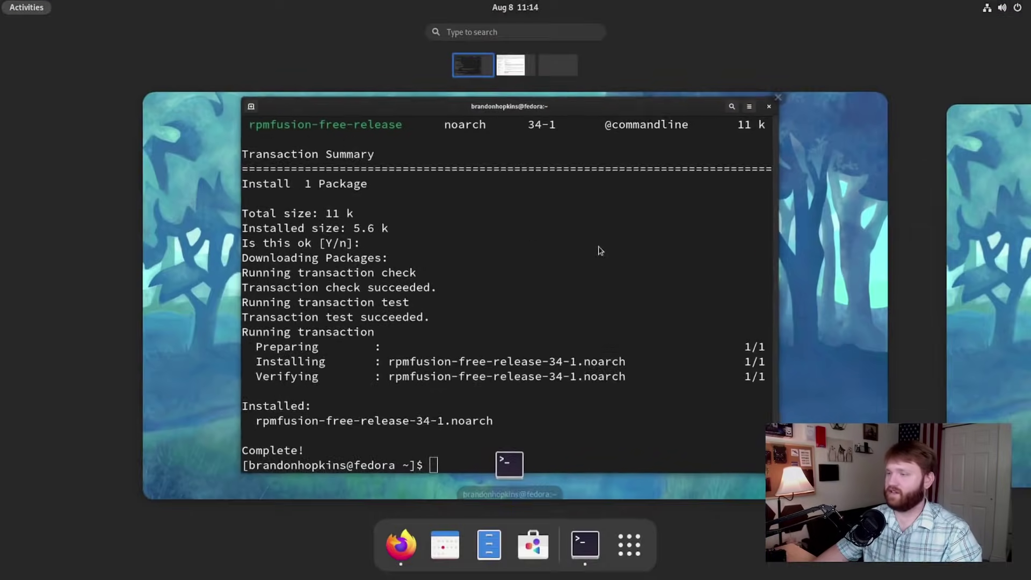
# - Return to the Fedora Docs page and select the RPM Fusion Nonfree dnf install command
pyautogui.click(1005, 273)
pyautogui.click(494, 255)
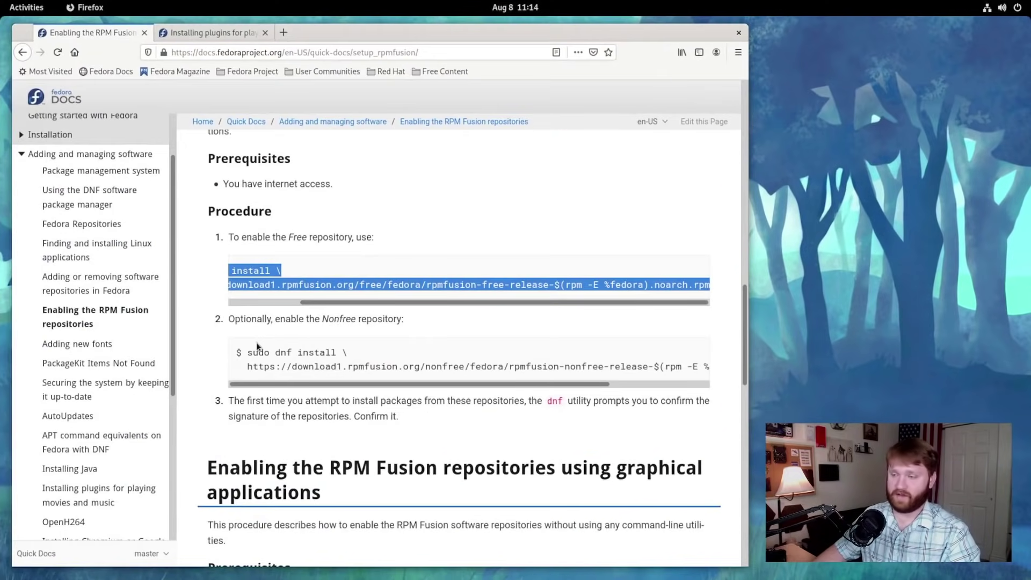
pyautogui.moveTo(248, 354); pyautogui.dragTo(601, 382)
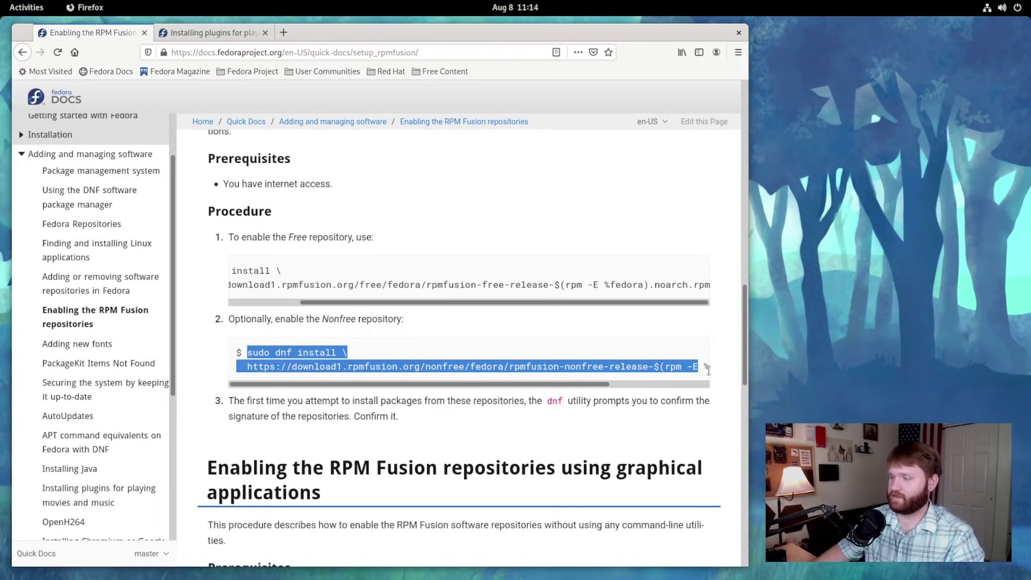
pyautogui.moveTo(708, 369); pyautogui.dragTo(722, 374)
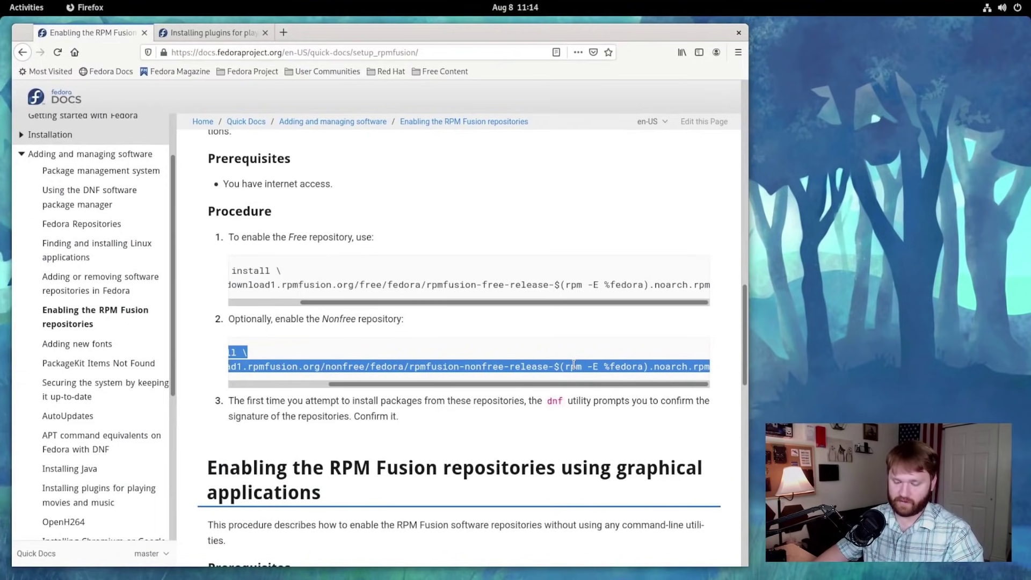
pyautogui.click(278, 384)
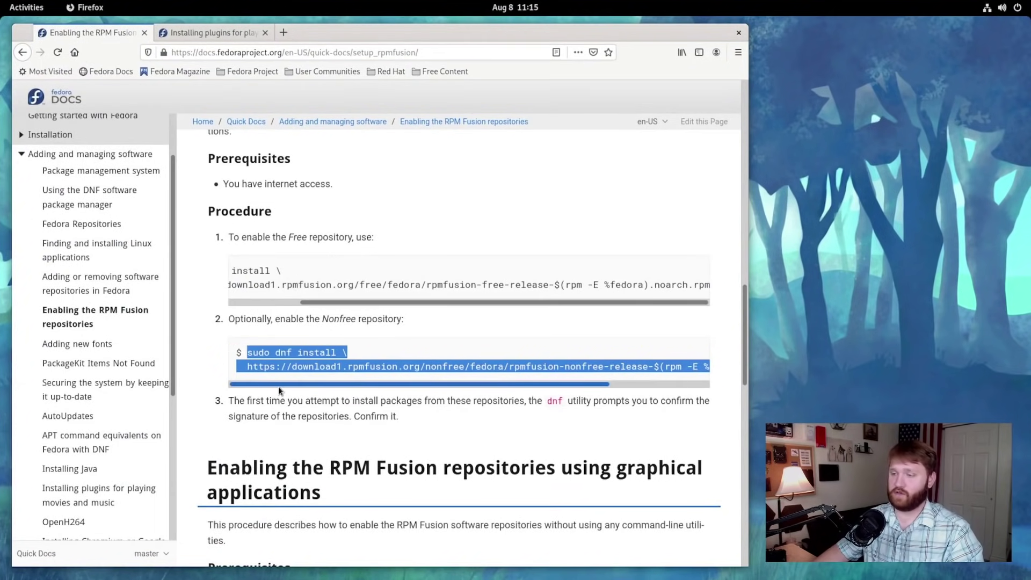
pyautogui.click(24, 7)
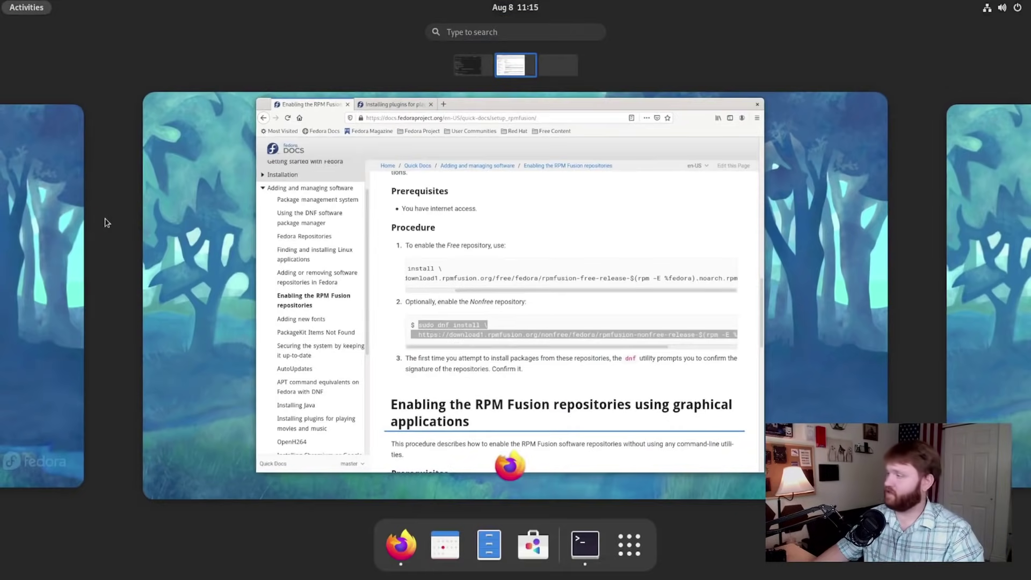
# - Paste and run the Nonfree install command in Terminal, confirming rpmfusion-nonfree-release installation
pyautogui.click(69, 227)
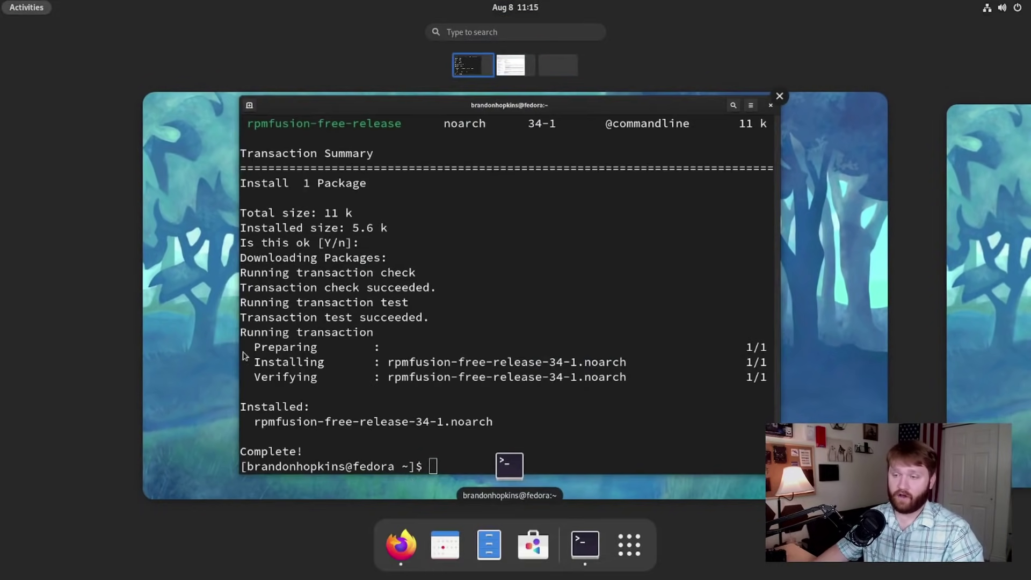
pyautogui.click(445, 460)
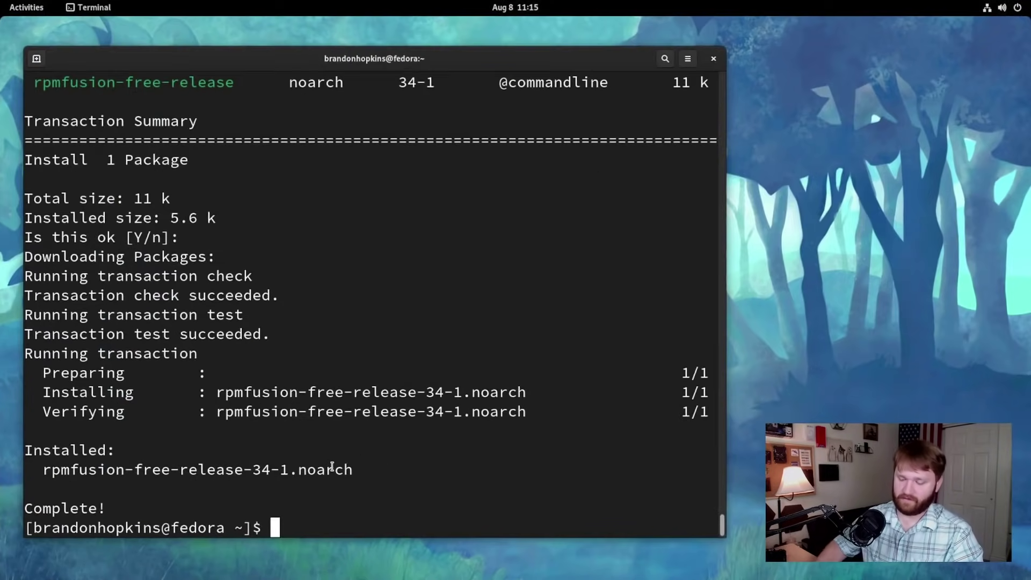
pyautogui.hotkey('ctrl', 'shift', 'v')
pyautogui.press('Return')
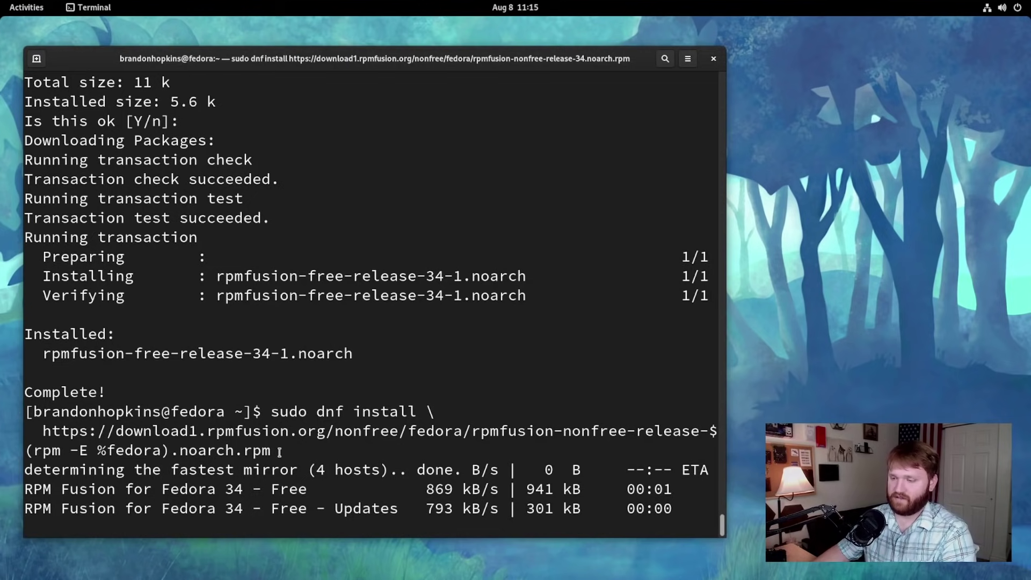
pyautogui.press('Return')
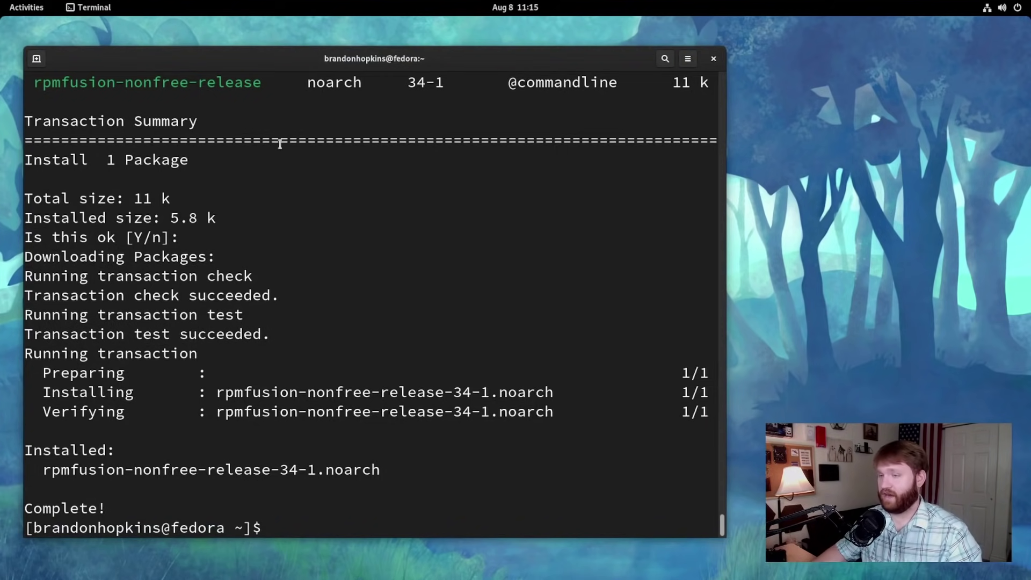
# - Switch to Firefox and open the 'Installing plugins for playing movies and music' tab
pyautogui.click(9, 6)
pyautogui.click(983, 253)
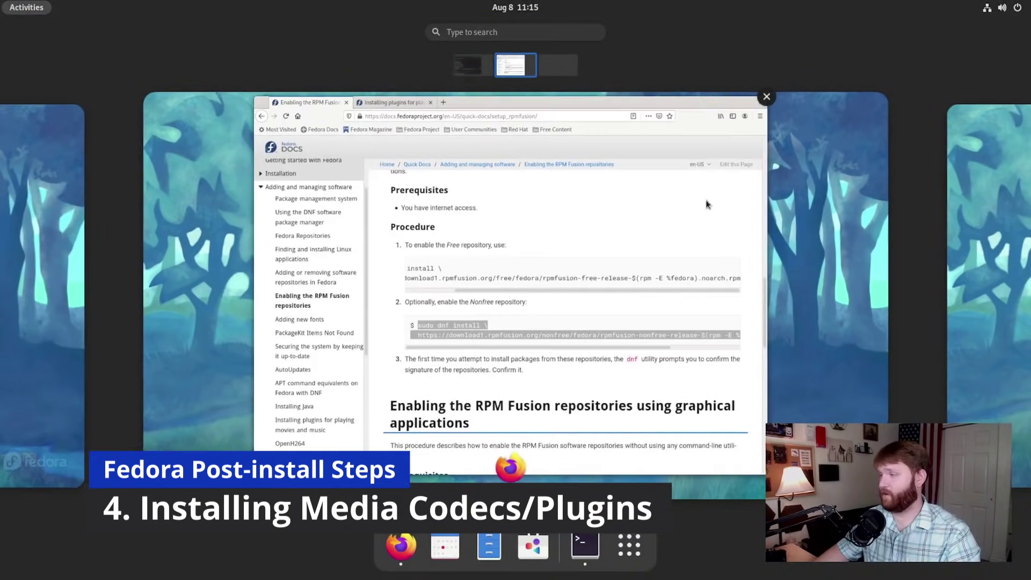
pyautogui.click(408, 152)
pyautogui.click(209, 33)
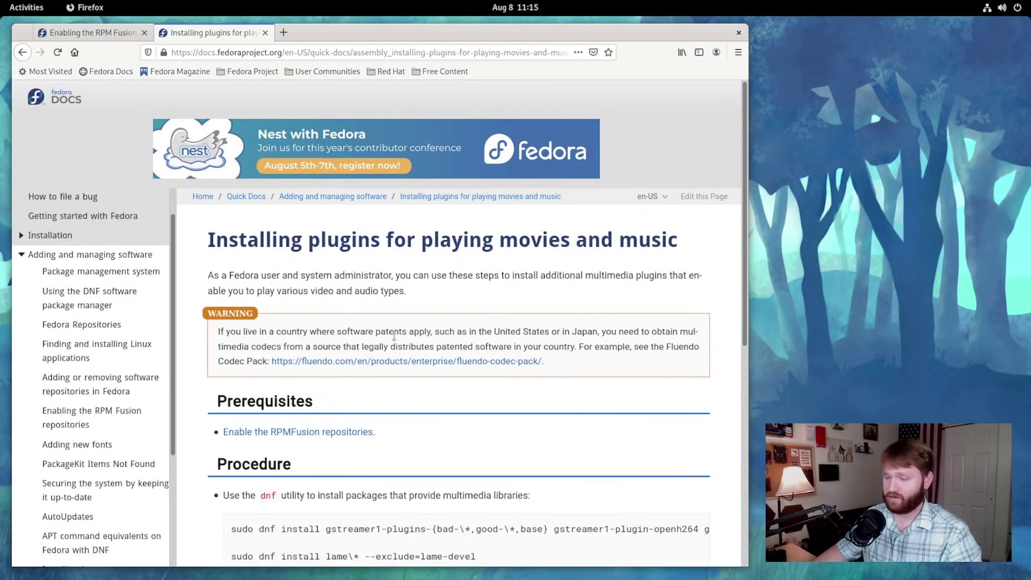
# - Scroll down and select the first install command line on the plugins page
pyautogui.scroll(-3, 394, 335)
pyautogui.scroll(2, 391, 278)
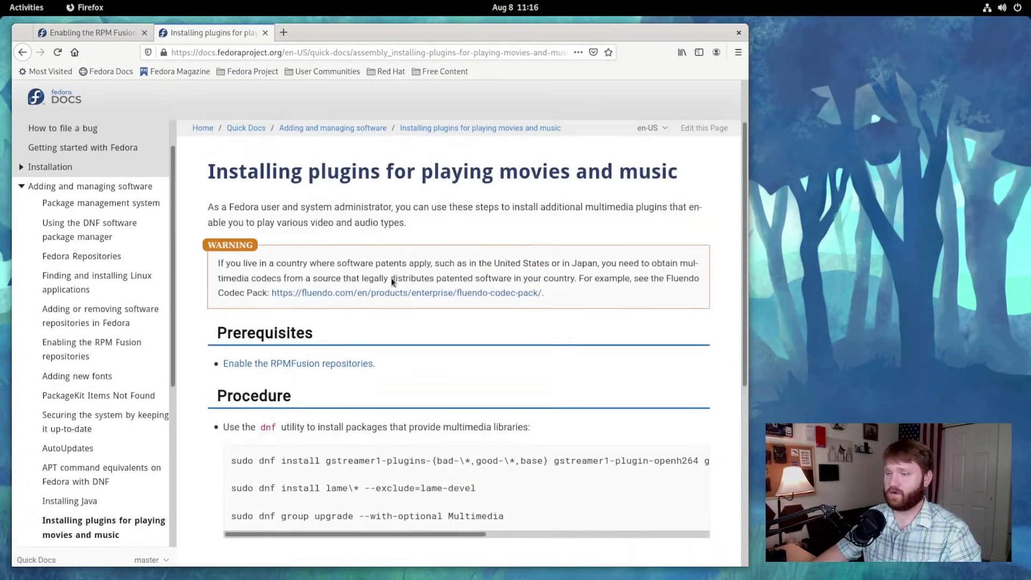
pyautogui.scroll(2, 391, 278)
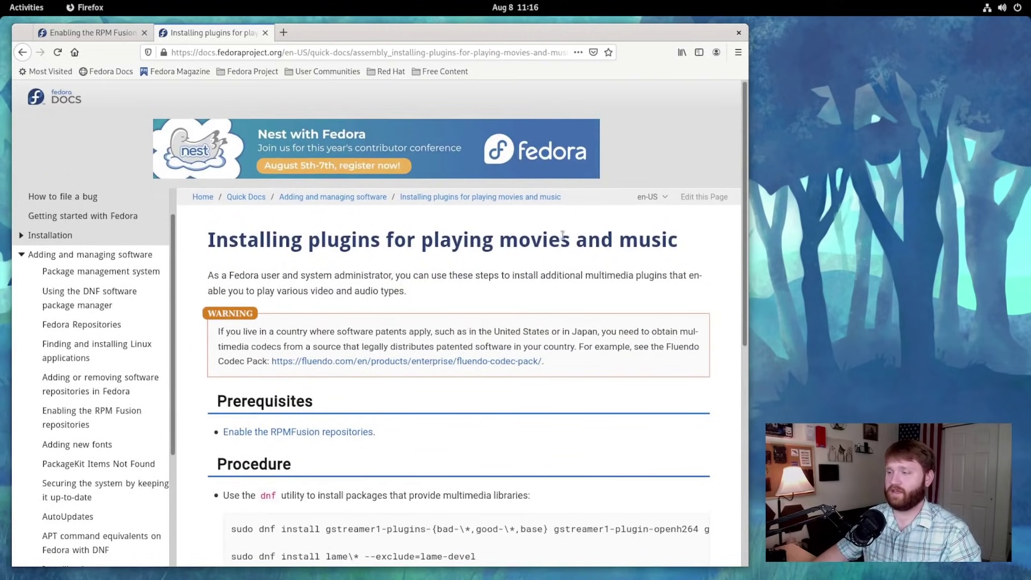
pyautogui.scroll(-5, 569, 244)
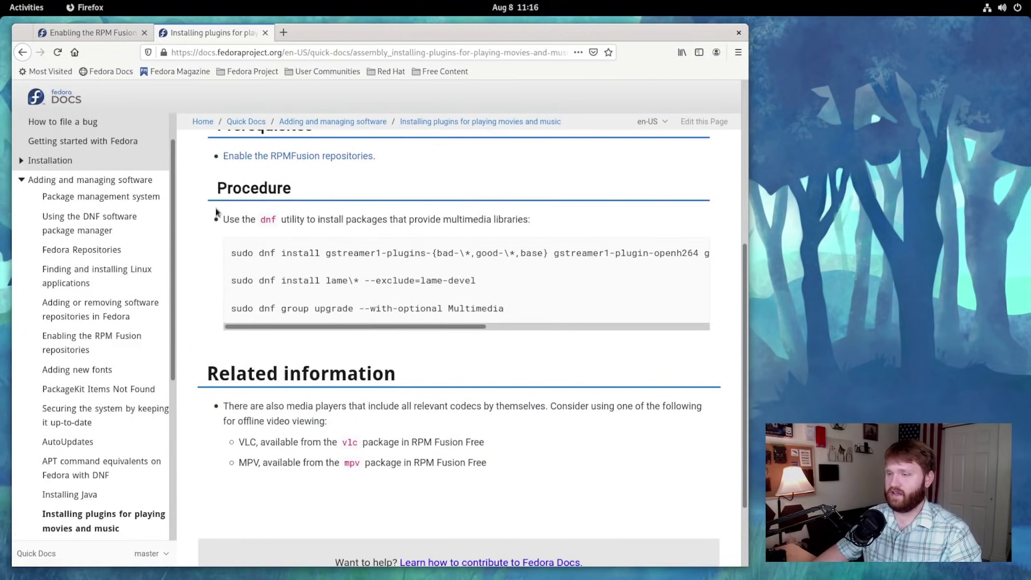
pyautogui.moveTo(231, 253); pyautogui.dragTo(739, 252)
pyautogui.hotkey('ctrl', 'c')
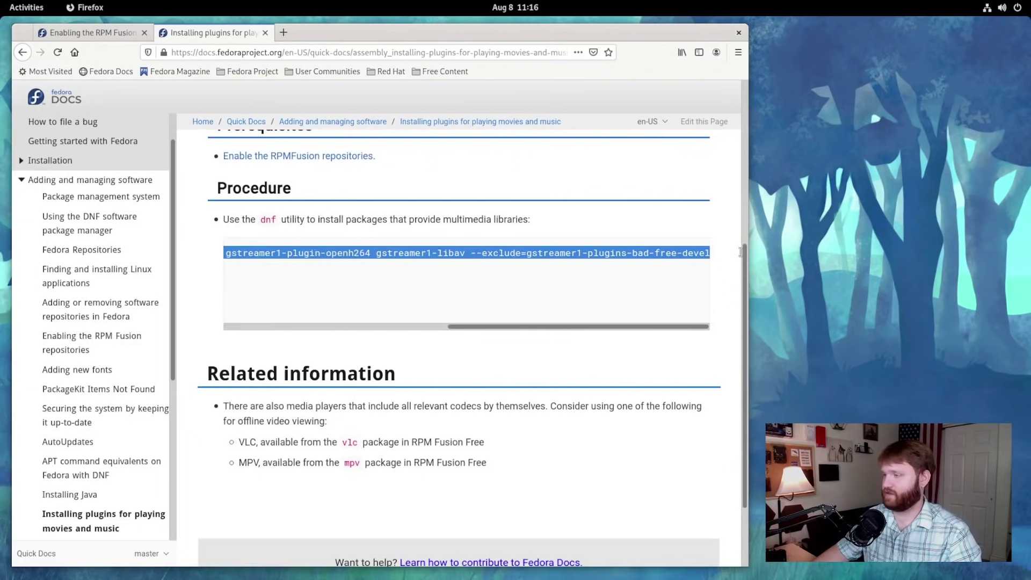
pyautogui.click(26, 7)
pyautogui.scroll(1, 167, 292)
# - Run the pasted dnf install command for the GStreamer multimedia plugin packages
pyautogui.click(393, 325)
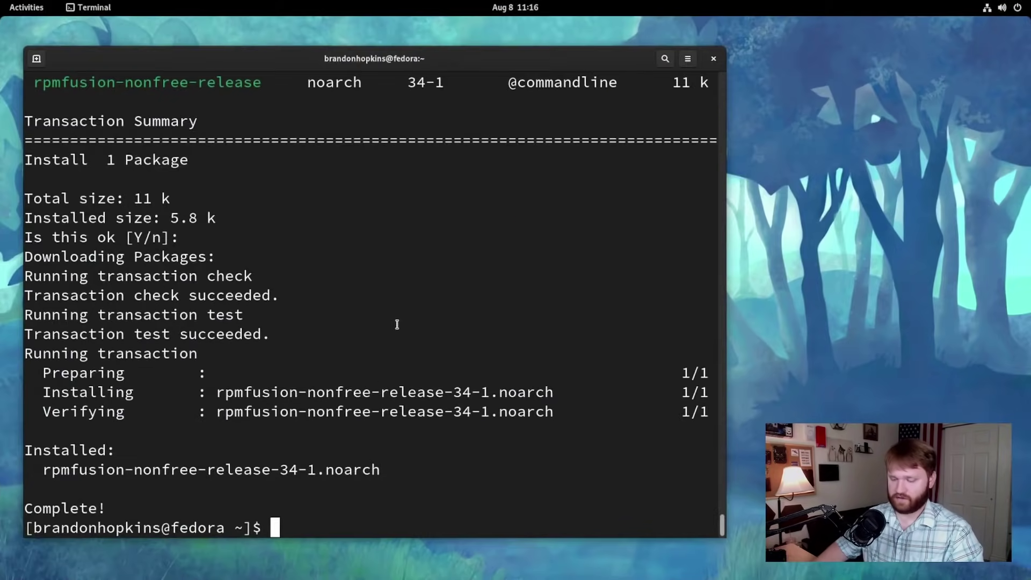
pyautogui.hotkey('ctrl', 'shift', 'v')
pyautogui.press('Return')
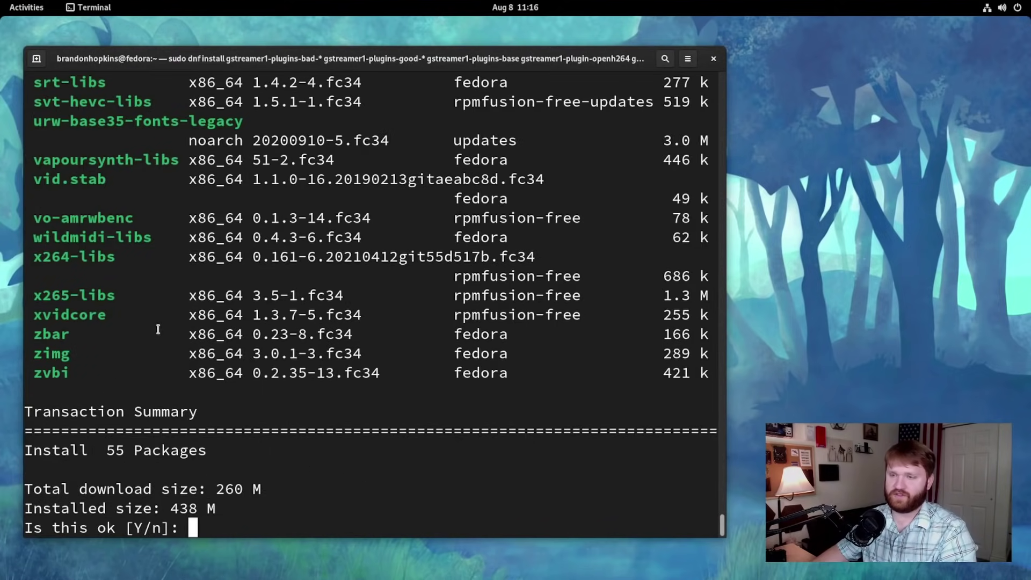
# - Review the 55-package list, confirm the install, and accept the RPM Fusion free signing key
pyautogui.scroll(3, 158, 329)
pyautogui.scroll(13, 158, 329)
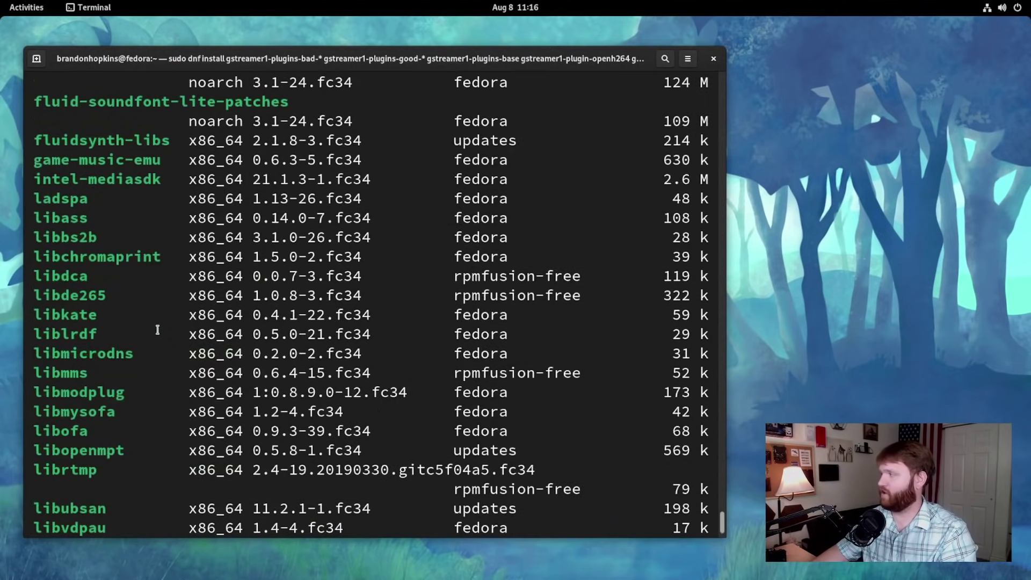
pyautogui.scroll(6, 157, 330)
pyautogui.scroll(-2, 153, 311)
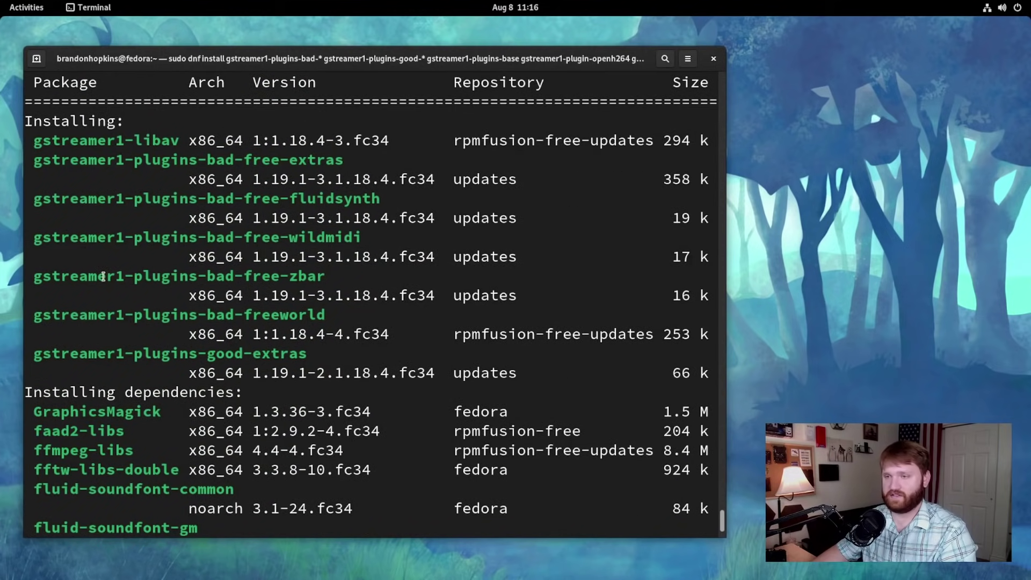
pyautogui.scroll(-4, 108, 311)
pyautogui.scroll(-4, 79, 220)
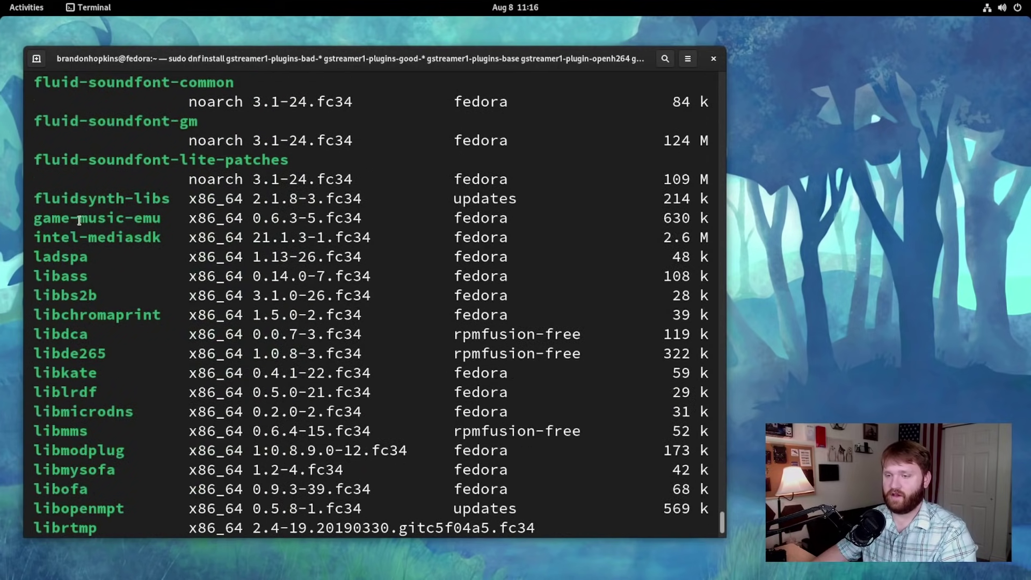
pyautogui.scroll(-11, 79, 220)
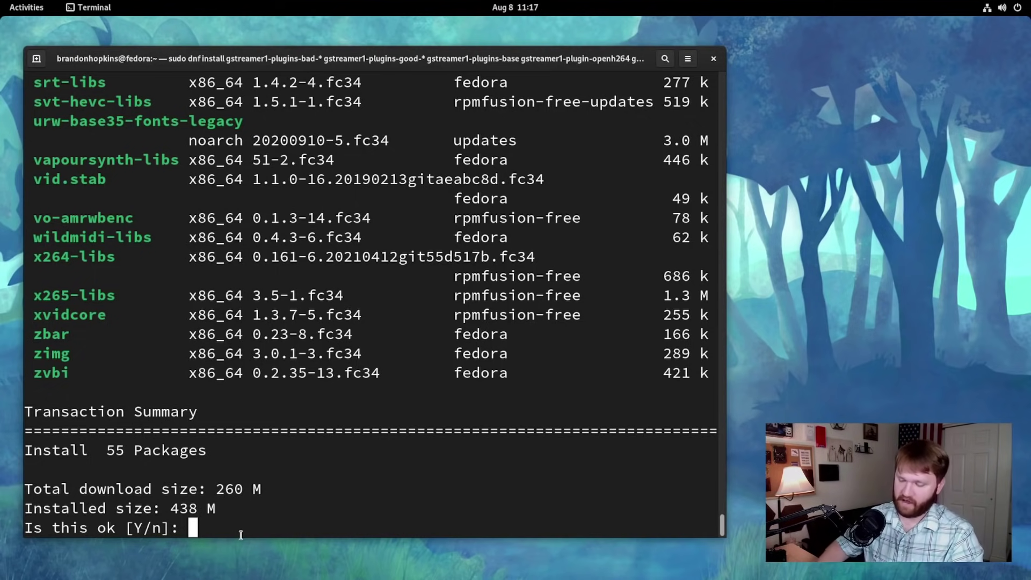
pyautogui.press('Return')
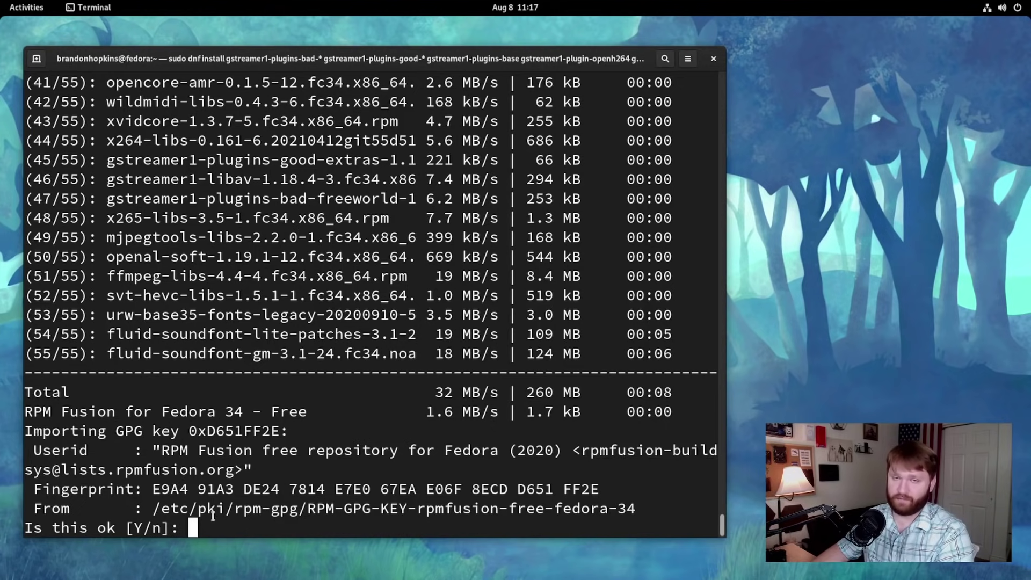
pyautogui.press('Return')
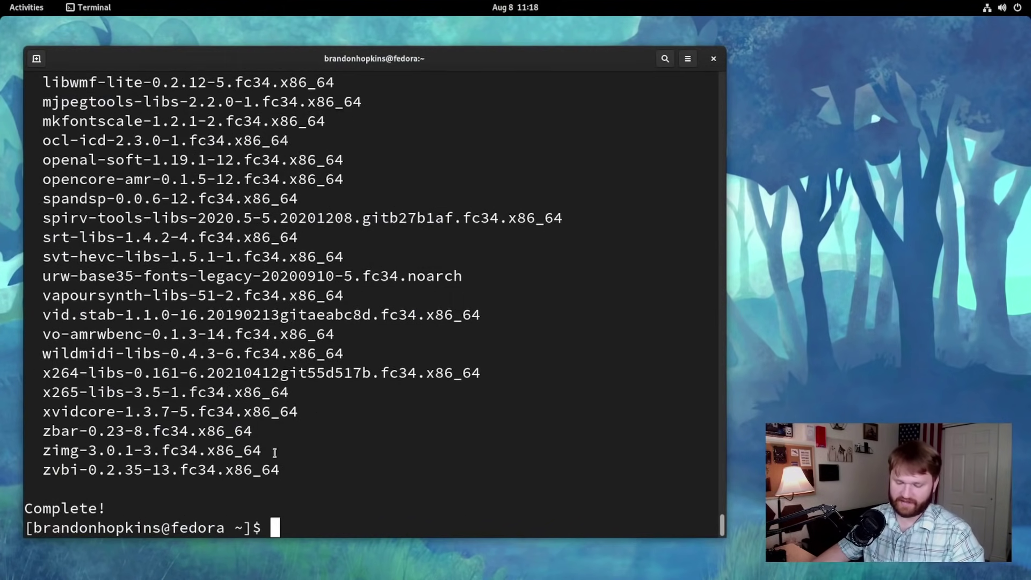
# - Install lame packages with 'sudo dnf install lame\* --exclude=lame-devel' and confirm
pyautogui.write('sudo dnf install lame\\* --exclude=lame-devel')
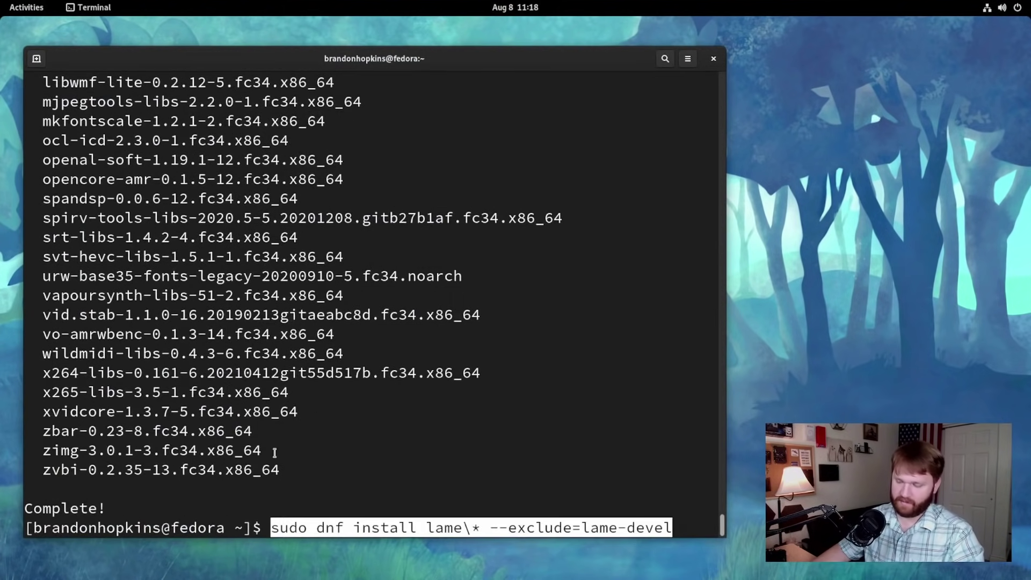
pyautogui.press('Return')
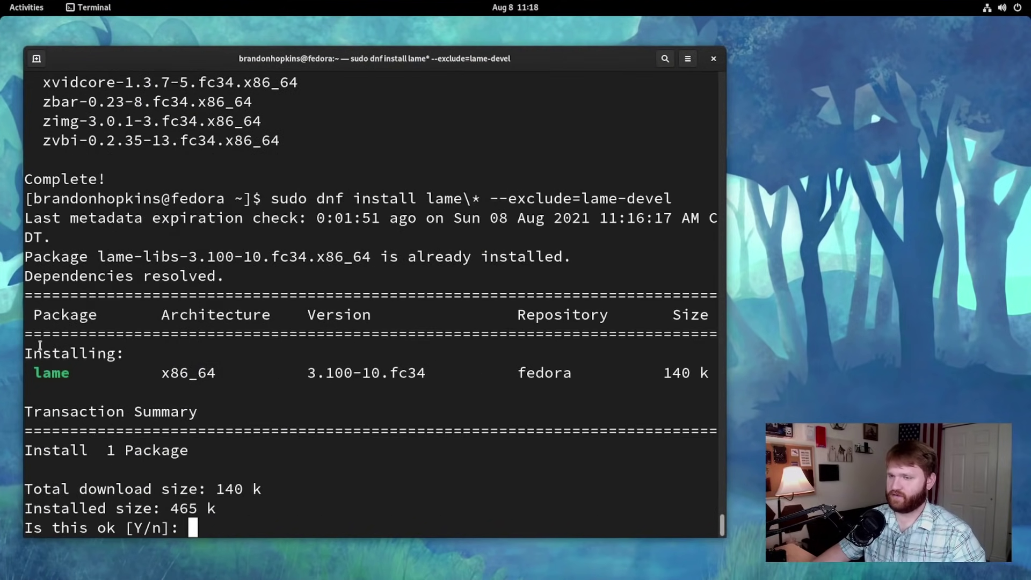
pyautogui.press('Return')
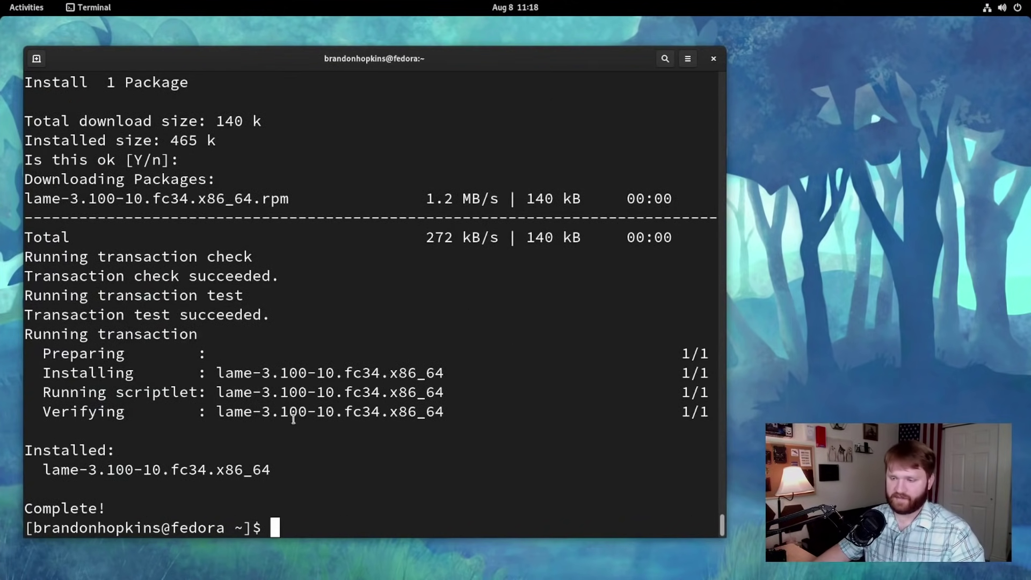
# - Run 'sudo dnf group upgrade --with-optional Multimedia' and confirm, adding gstreamer1-plugins-ugly
pyautogui.write('sudo dnf group upgrade --with-optional Multimedia')
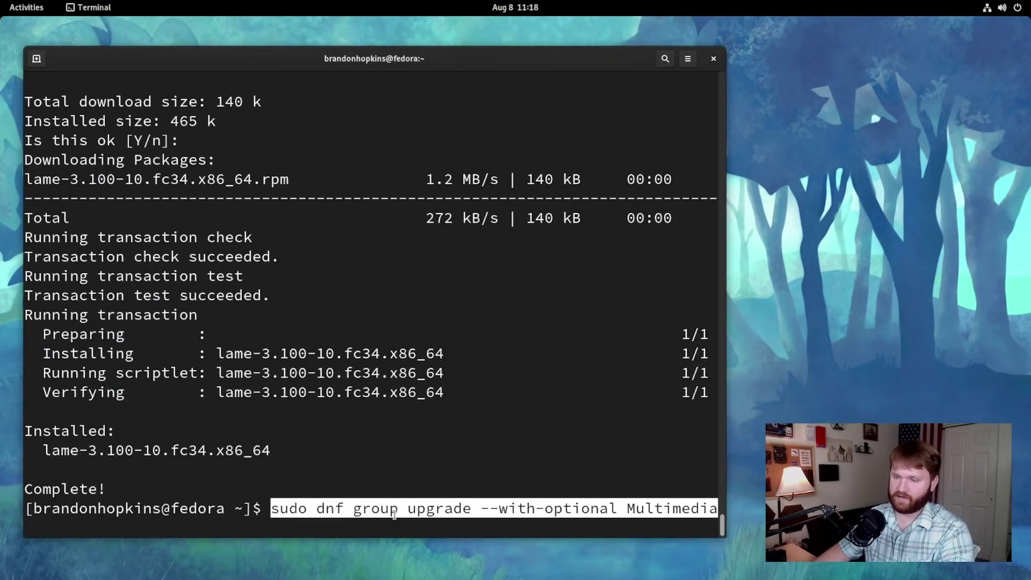
pyautogui.press('Return')
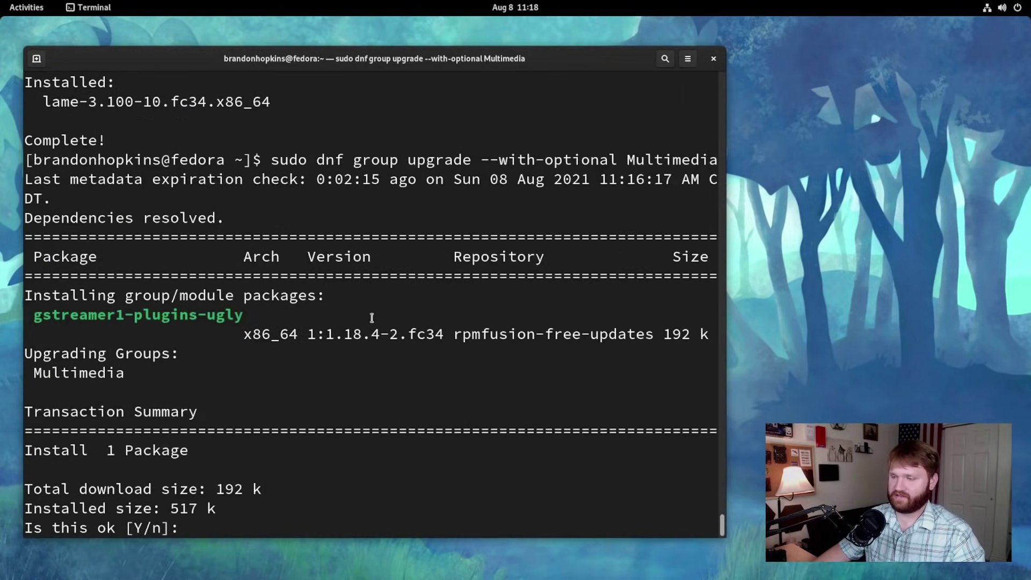
pyautogui.press('Return')
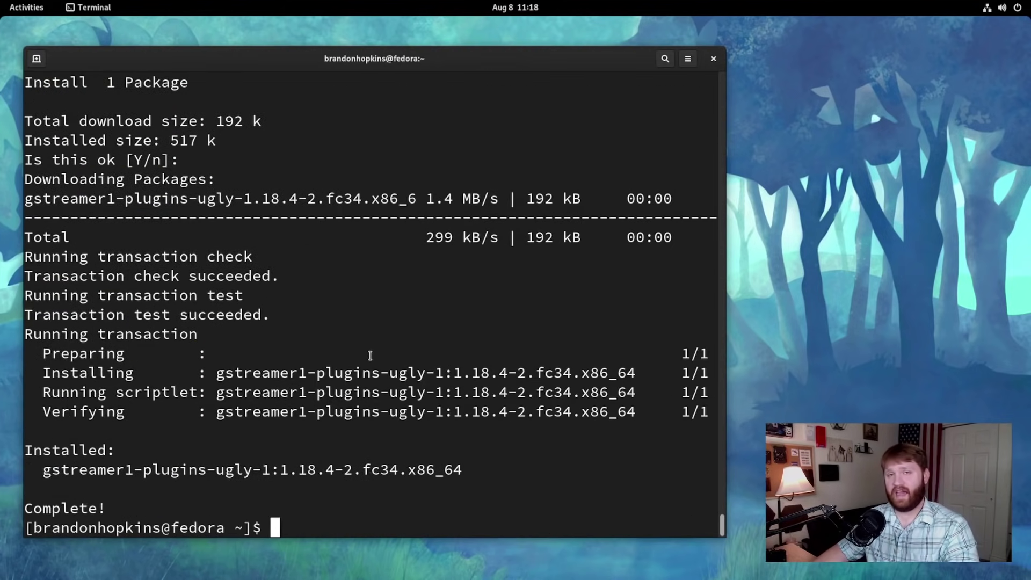
# - Close the terminal window, then open and dismiss the Activities overview to show the empty desktop
pyautogui.click(713, 59)
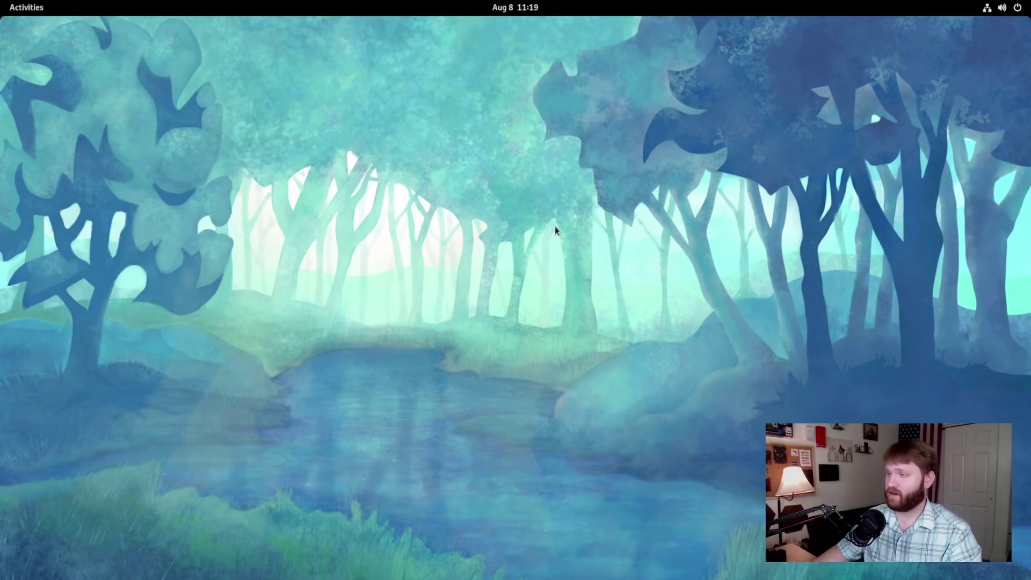
pyautogui.click(18, 15)
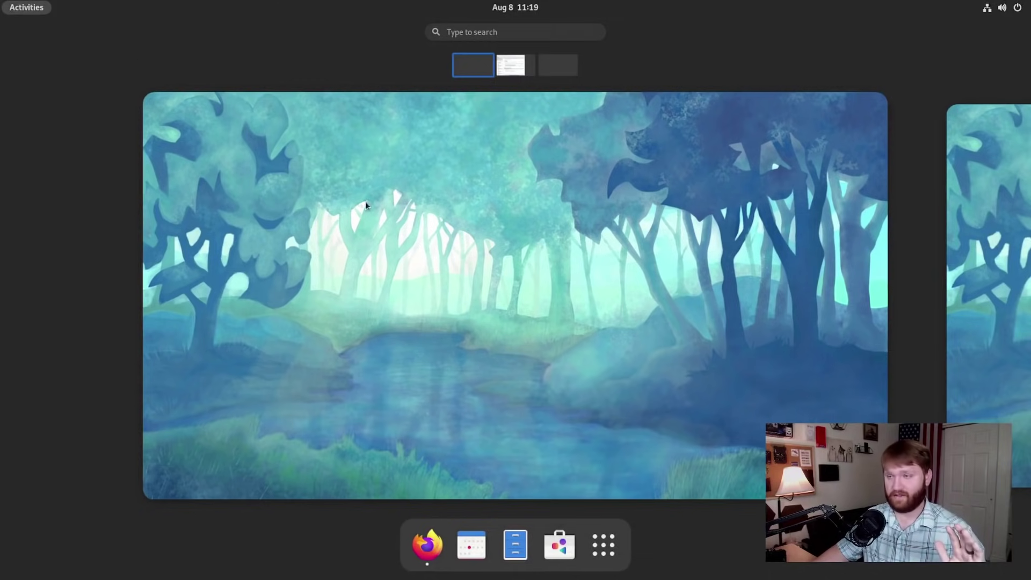
pyautogui.click(552, 318)
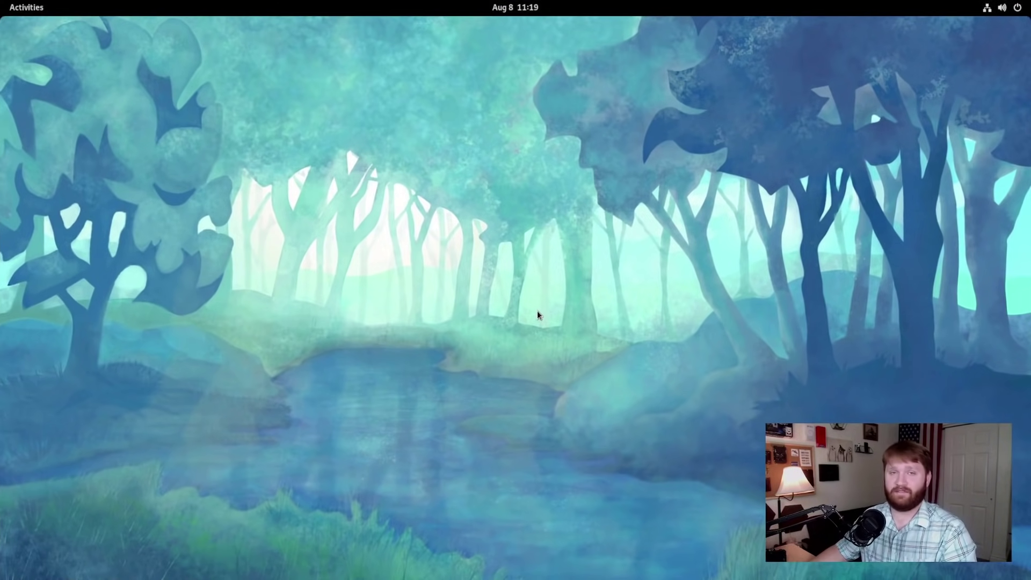